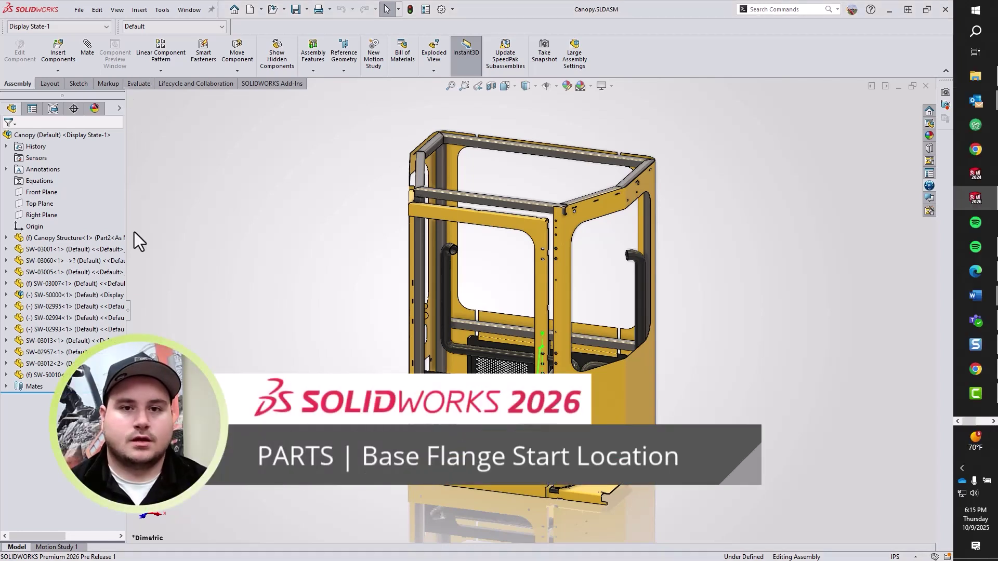
Edit part SW-50010 within the assembly and select its existing Sketch1
{"action": "left_click", "coordinate": [118, 374]}
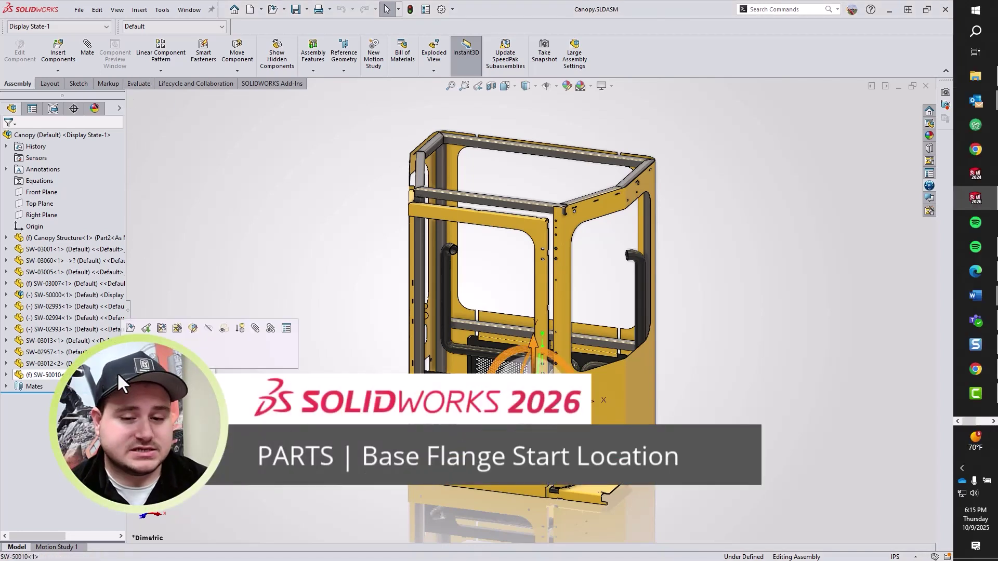
{"action": "left_click", "coordinate": [193, 328]}
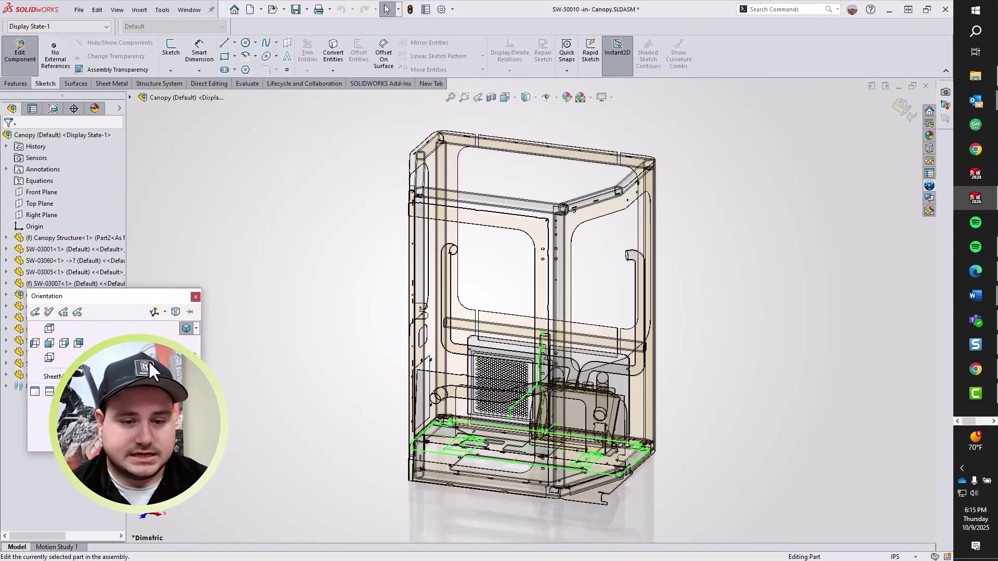
{"action": "scroll", "coordinate": [266, 394], "scroll_direction": "up", "scroll_amount": 3}
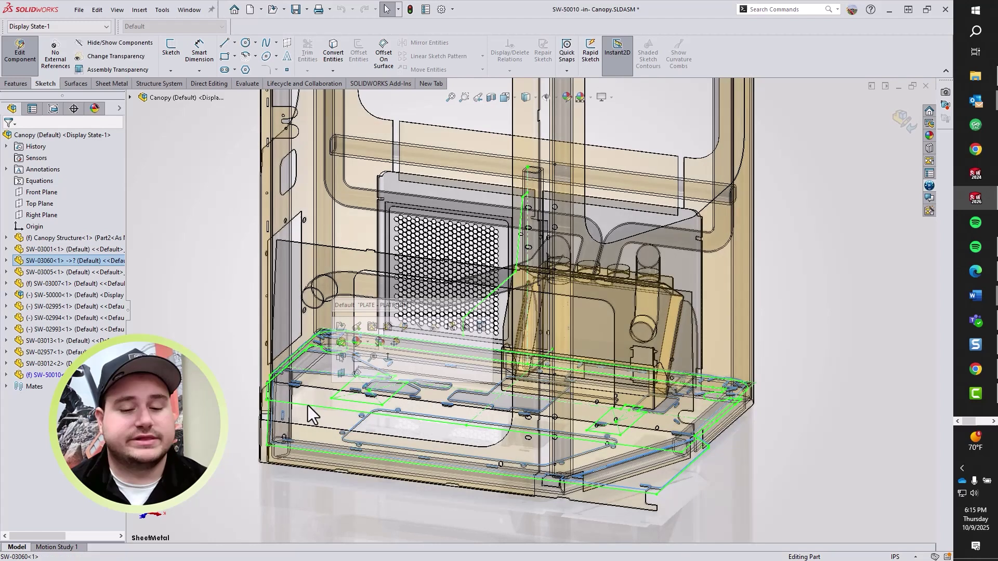
{"action": "left_click", "coordinate": [308, 405]}
Start a Base Flange from the sketch, trying a 25 in offset start, then a vertex start
{"action": "key", "text": "s"}
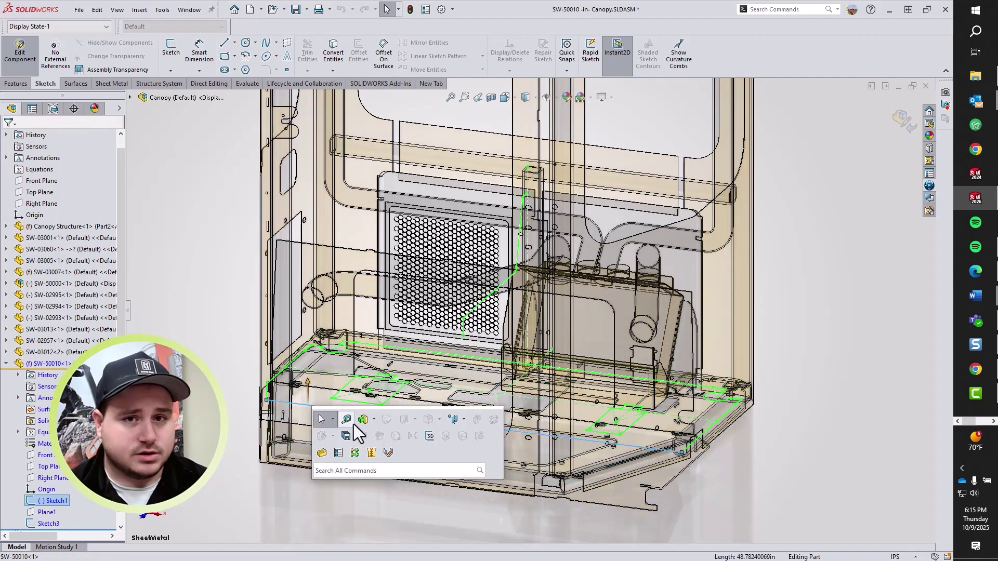
{"action": "left_click", "coordinate": [388, 453]}
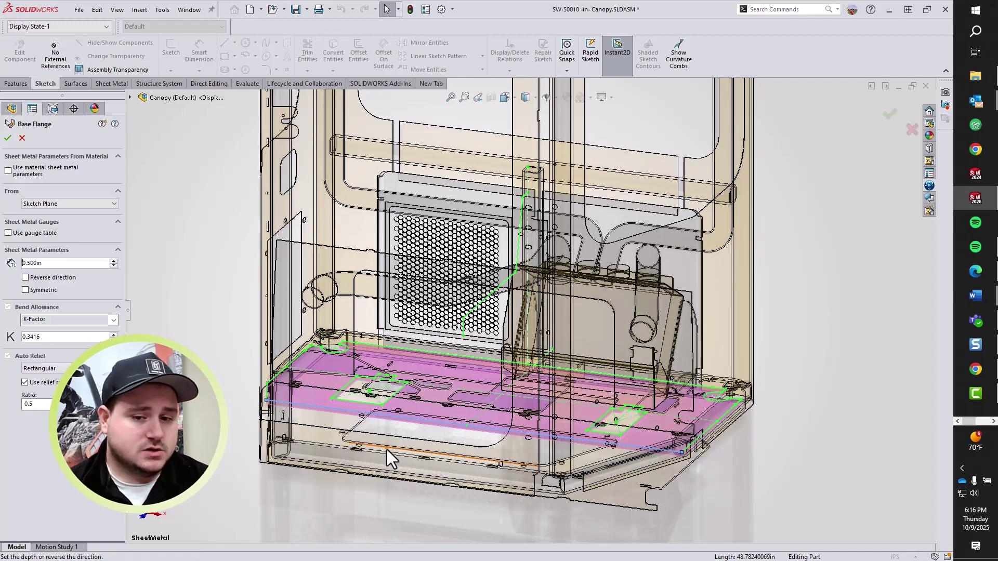
{"action": "left_click", "coordinate": [92, 204]}
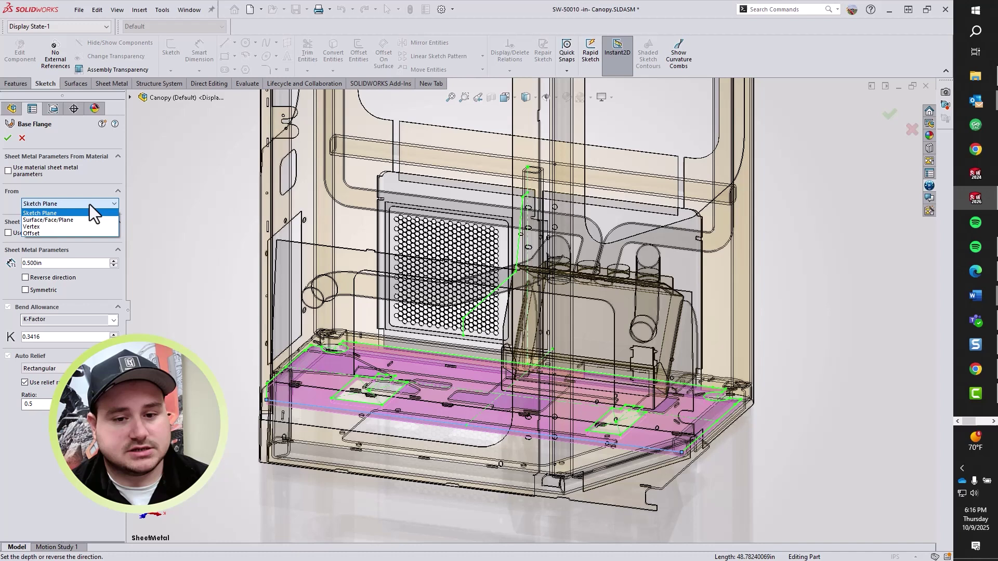
{"action": "left_click", "coordinate": [67, 233]}
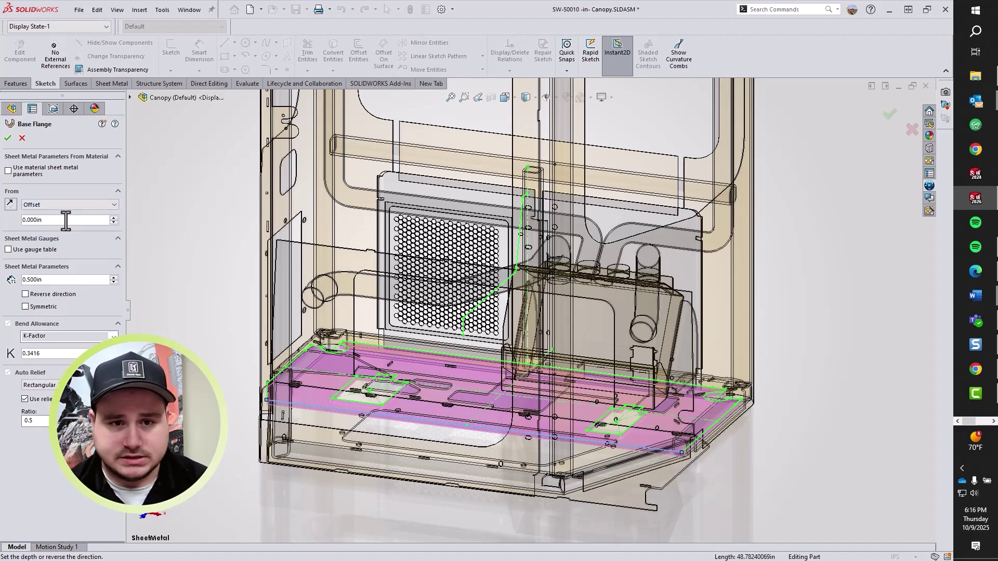
{"action": "type", "text": "25"}
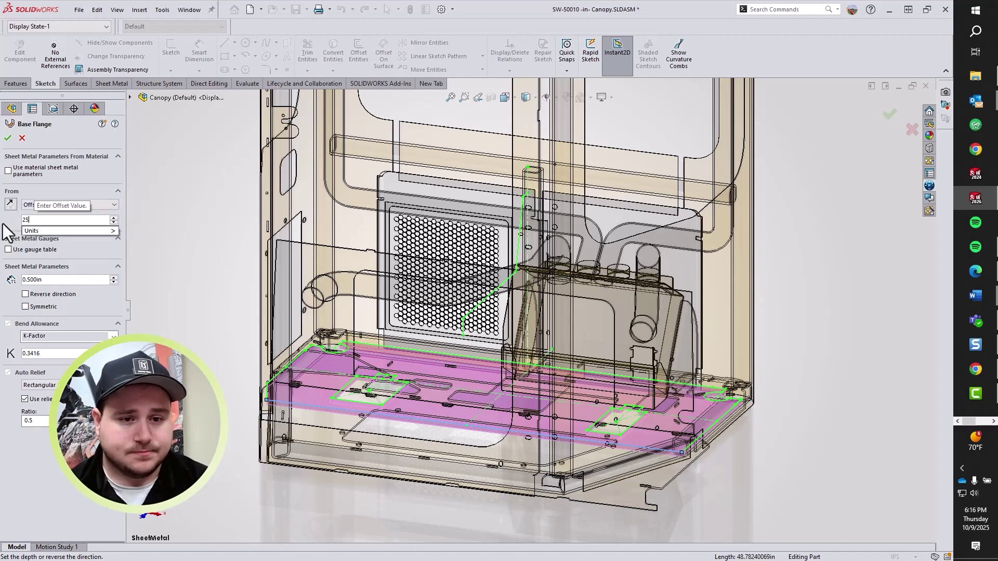
{"action": "key", "text": "Return"}
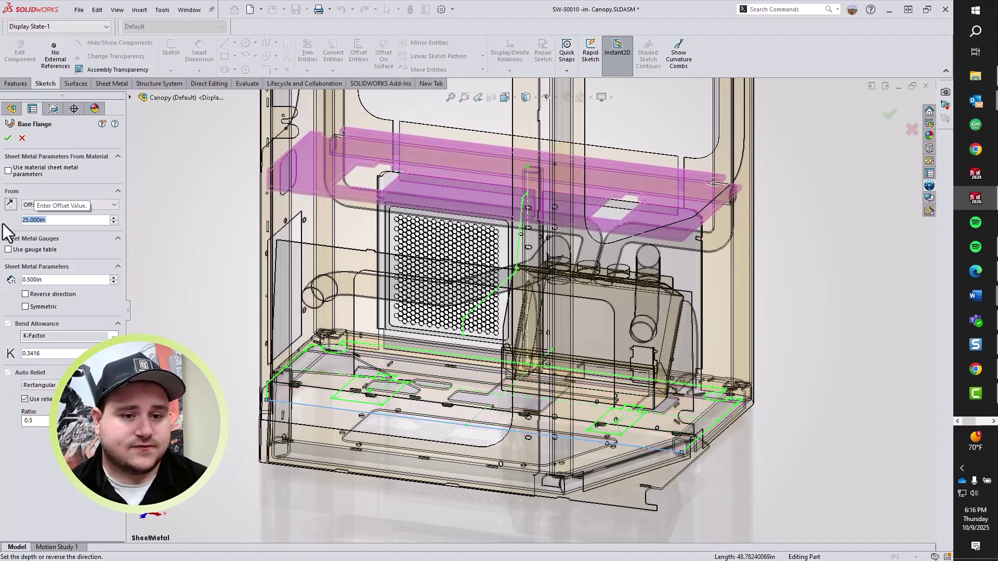
{"action": "left_click", "coordinate": [33, 205]}
{"action": "left_click", "coordinate": [34, 228]}
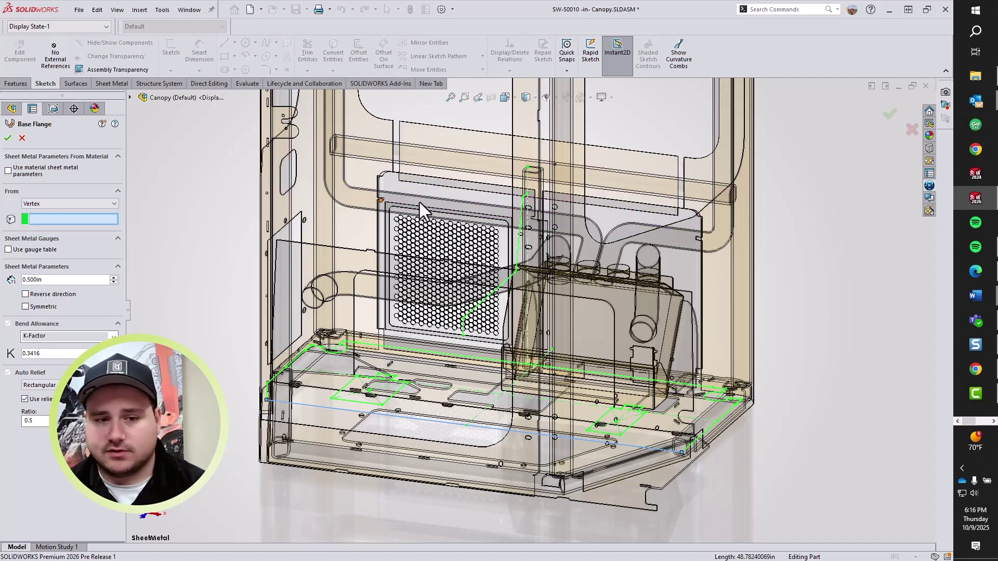
{"action": "left_click", "coordinate": [527, 168]}
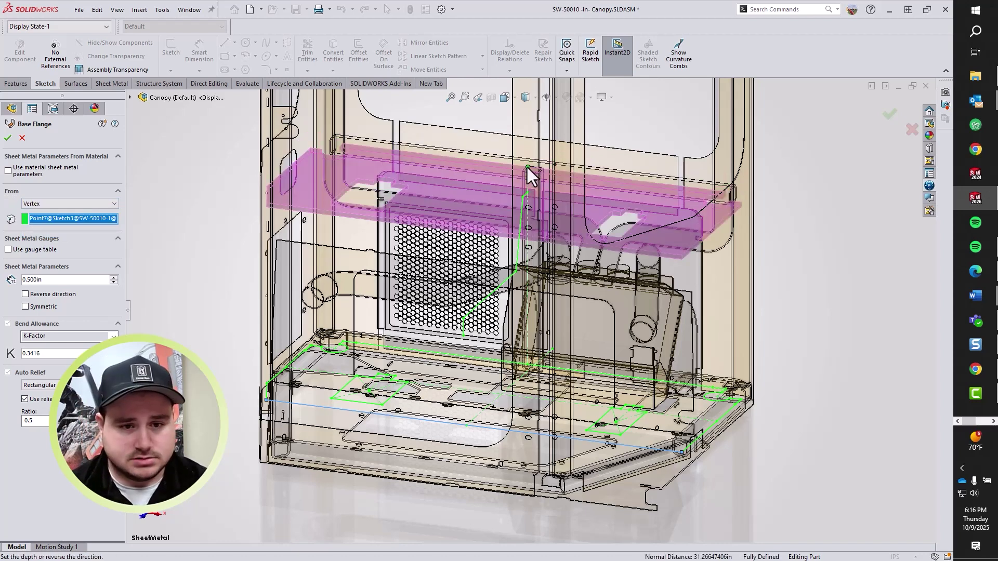
Start the flange from the Canopy Structure face and build the base flange
{"action": "left_click", "coordinate": [37, 203]}
{"action": "left_click", "coordinate": [41, 221]}
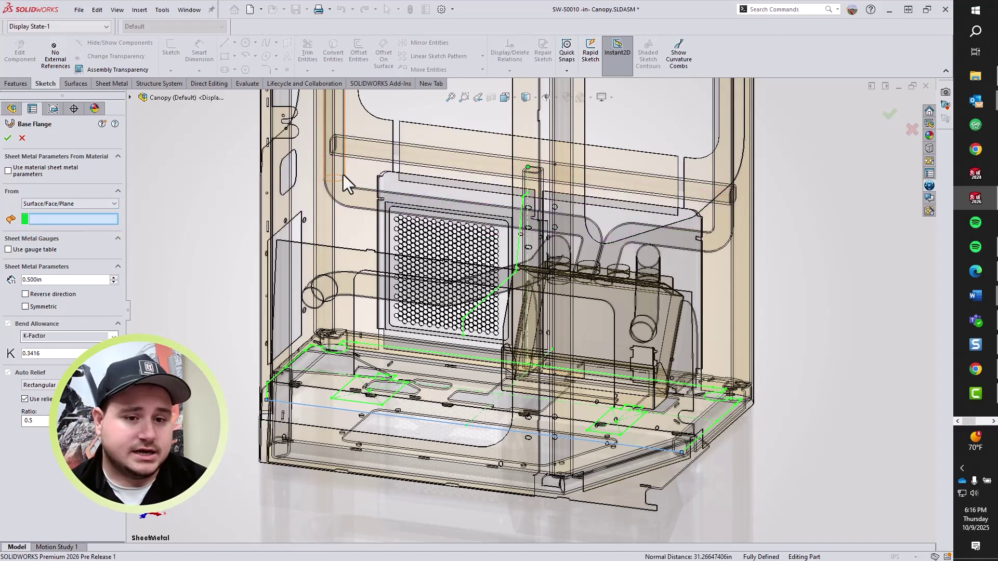
{"action": "left_click", "coordinate": [407, 145]}
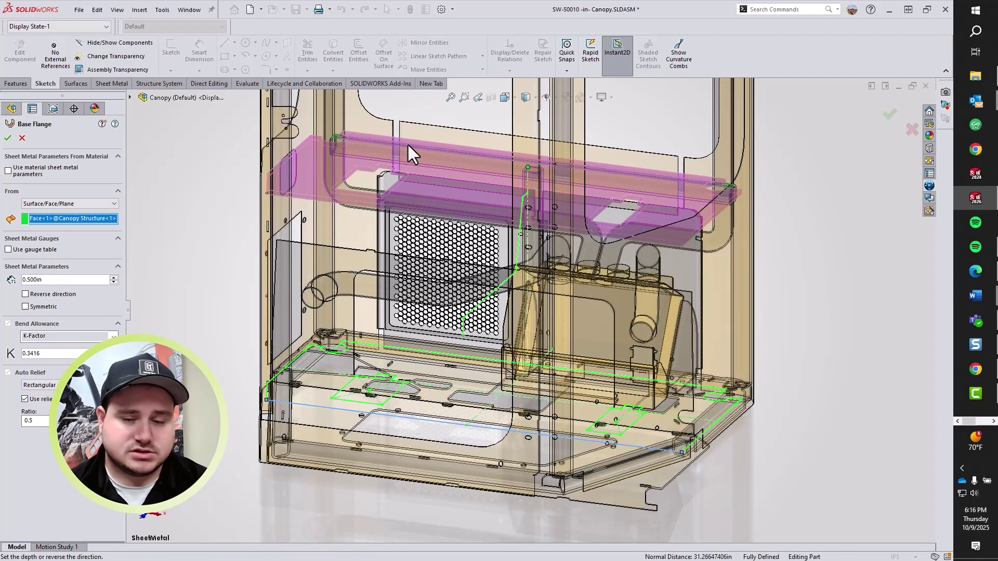
{"action": "key", "text": "Return"}
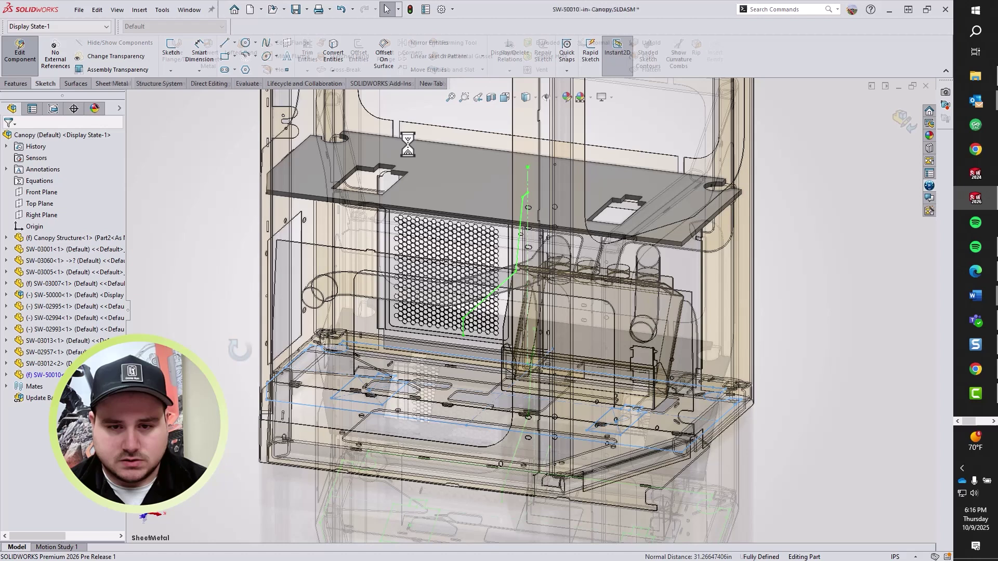
Add a 0.500 in Break-Corner covering all collected corners, internal and outer alike
{"action": "key", "text": "s"}
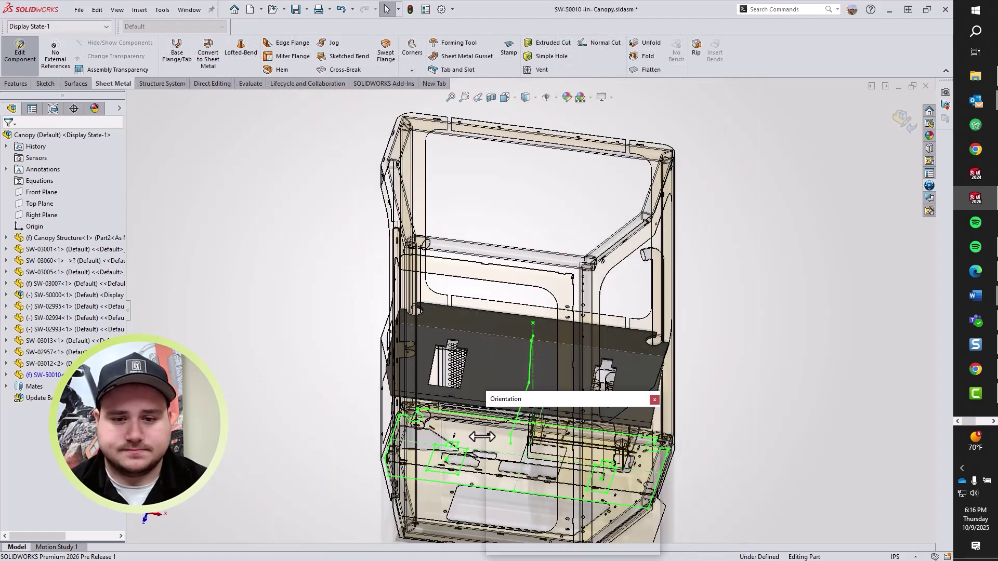
{"action": "scroll", "coordinate": [519, 482], "scroll_direction": "down", "scroll_amount": 3}
{"action": "scroll", "coordinate": [518, 479], "scroll_direction": "down", "scroll_amount": 4}
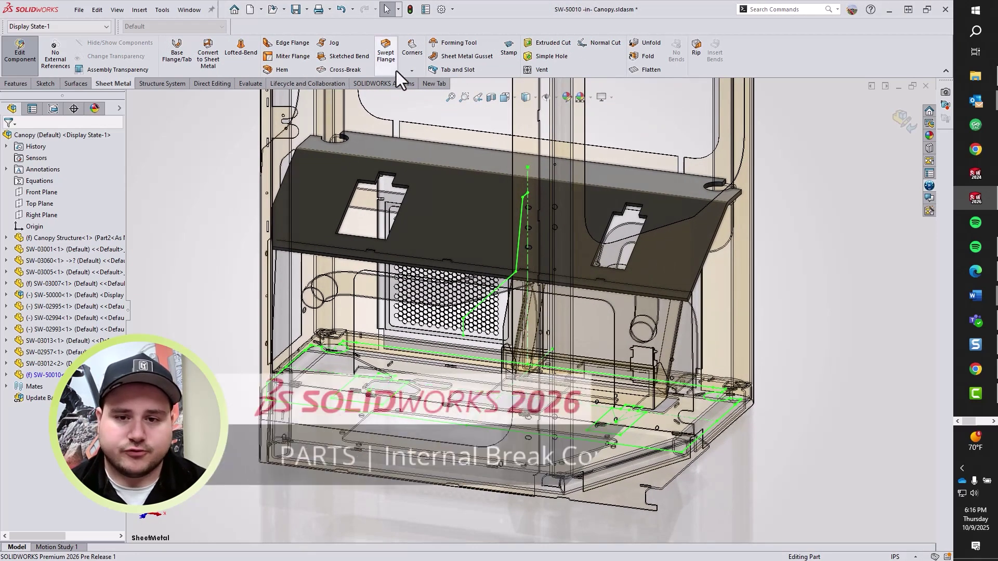
{"action": "left_click", "coordinate": [411, 69]}
{"action": "left_click", "coordinate": [437, 108]}
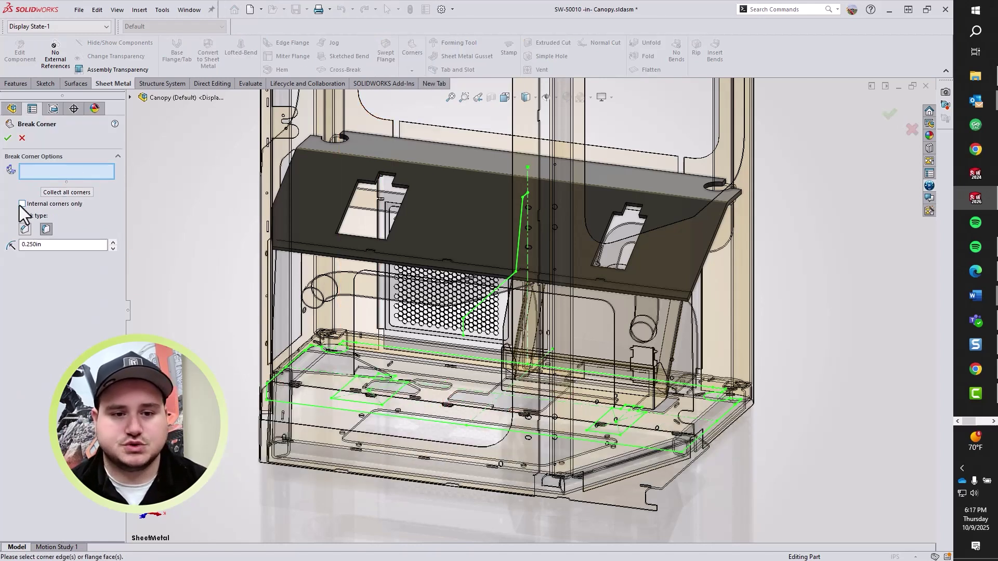
{"action": "left_click", "coordinate": [23, 206]}
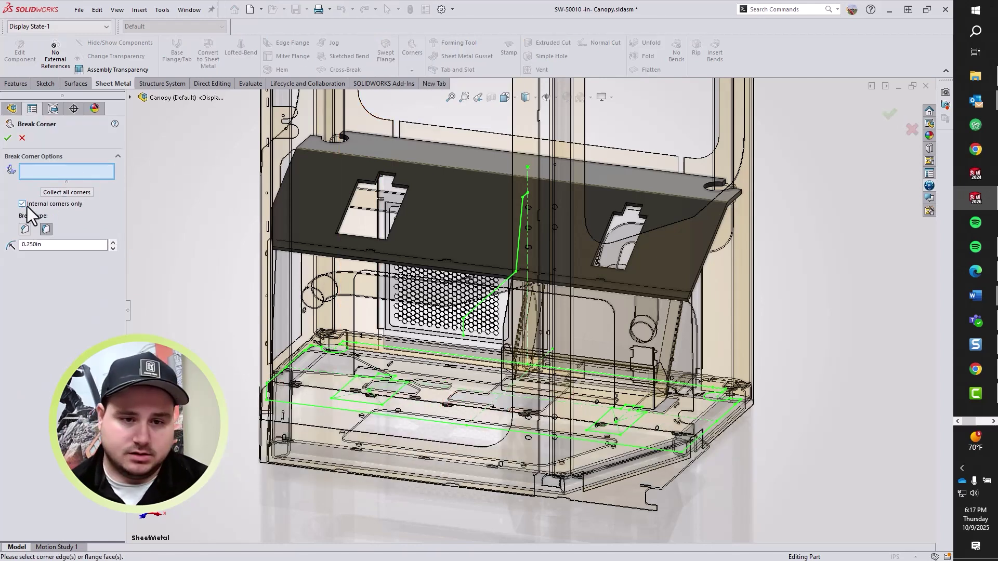
{"action": "left_click", "coordinate": [55, 194]}
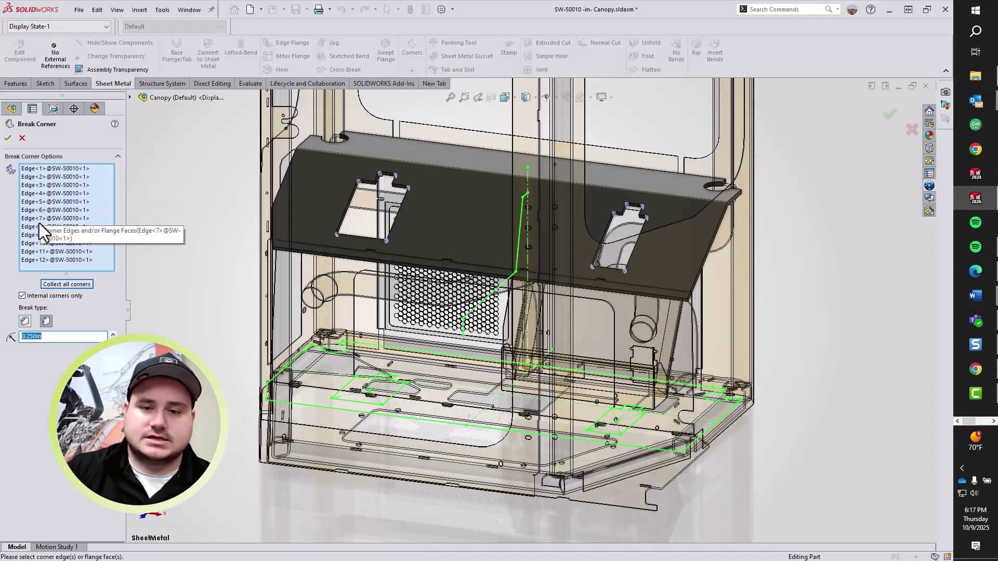
{"action": "left_click", "coordinate": [22, 295]}
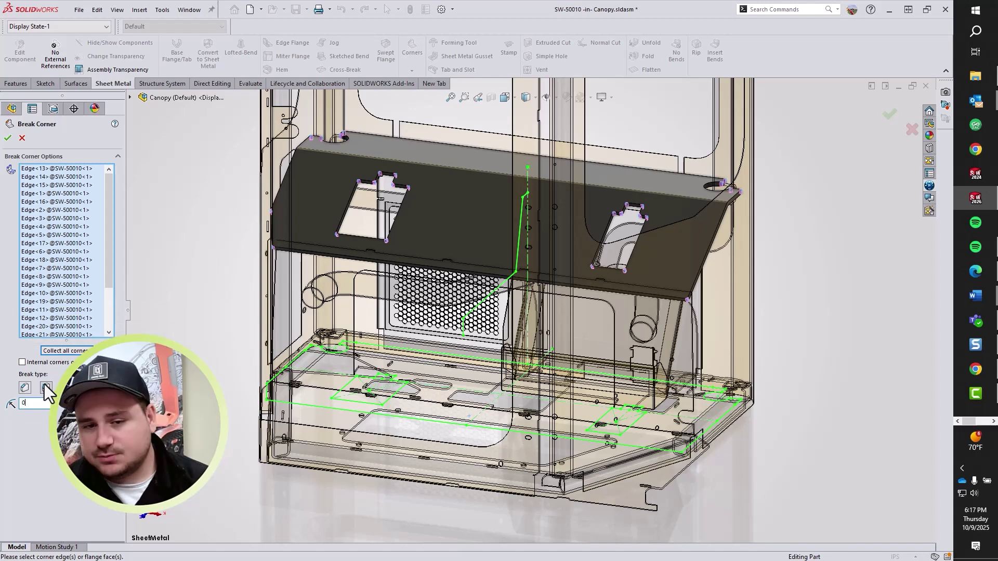
{"action": "type", "text": ".5"}
{"action": "key", "text": "Return"}
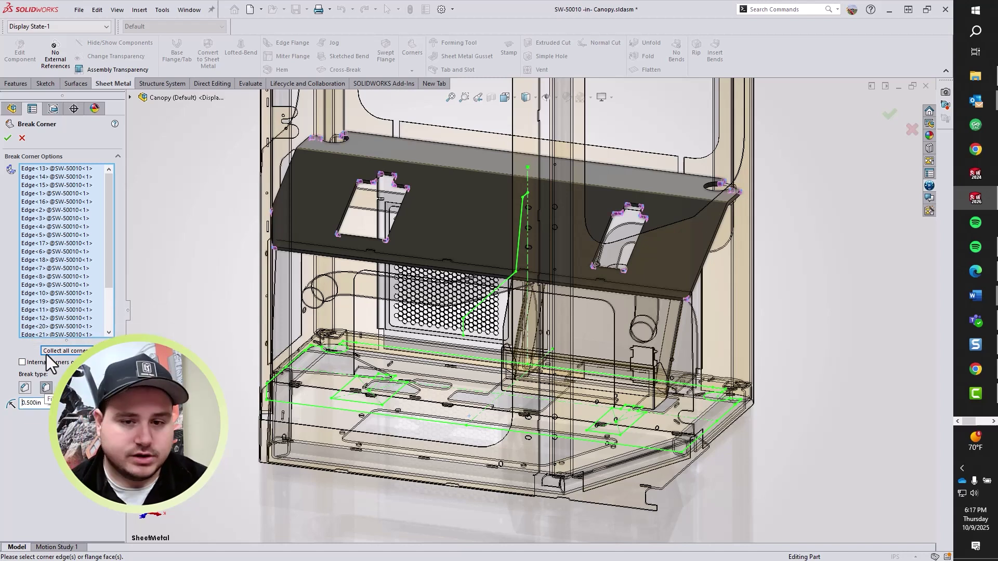
{"action": "left_click", "coordinate": [9, 137]}
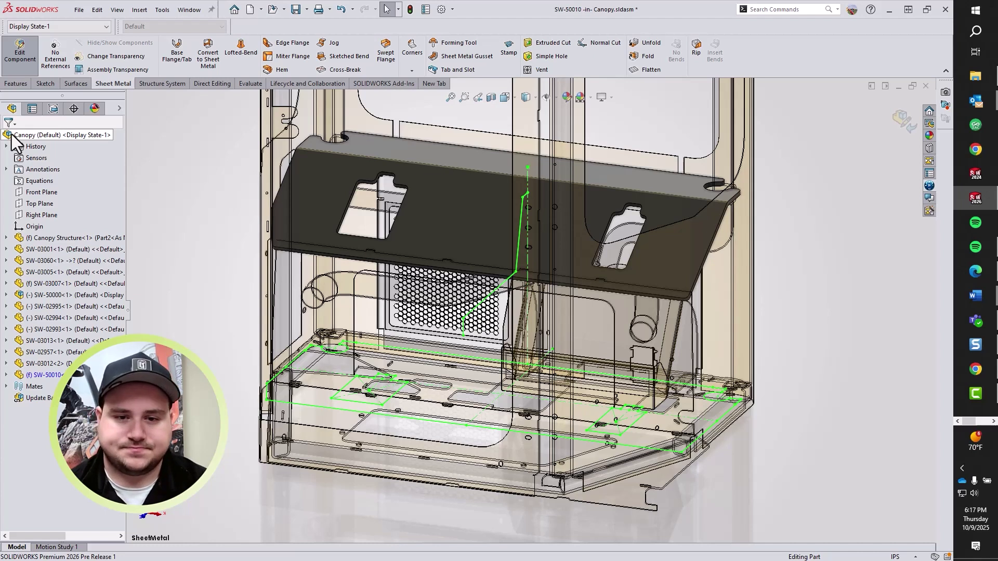
Open Sketch3 to inspect its 3.00 dimension, then exit back to part editing
{"action": "left_click", "coordinate": [521, 213]}
{"action": "left_click", "coordinate": [555, 152]}
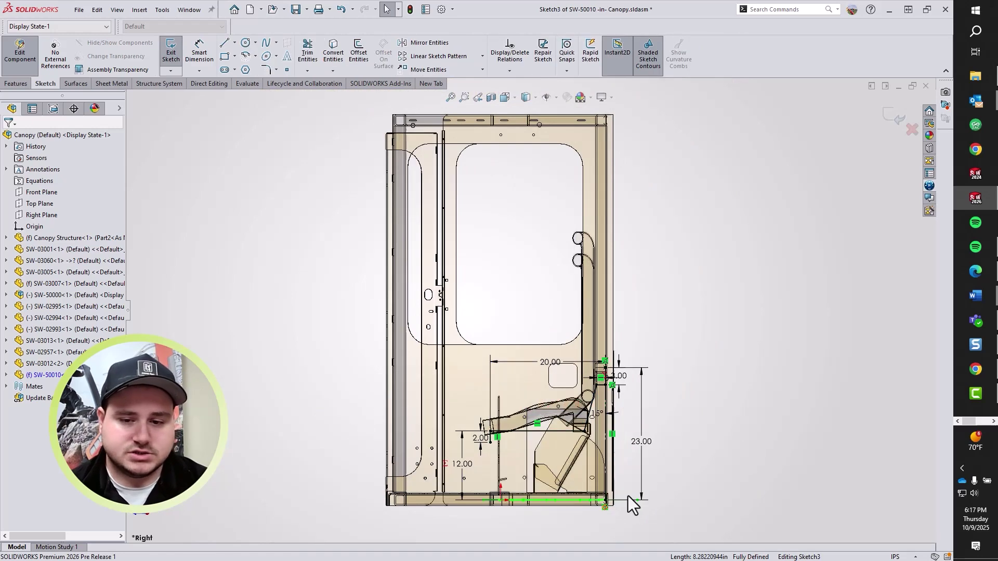
{"action": "scroll", "coordinate": [623, 494], "scroll_direction": "down", "scroll_amount": 4}
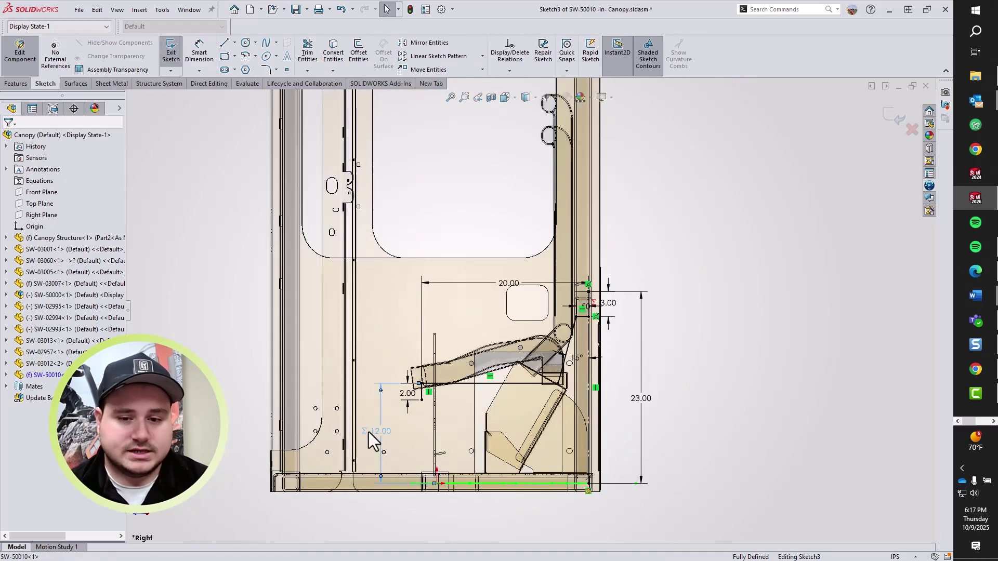
{"action": "left_click", "coordinate": [616, 302]}
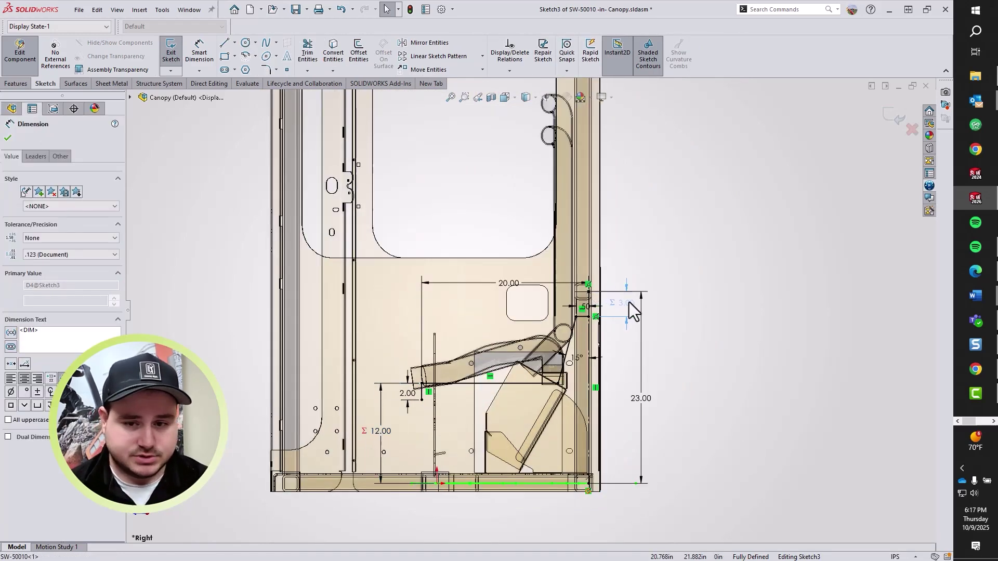
{"action": "left_click", "coordinate": [676, 312]}
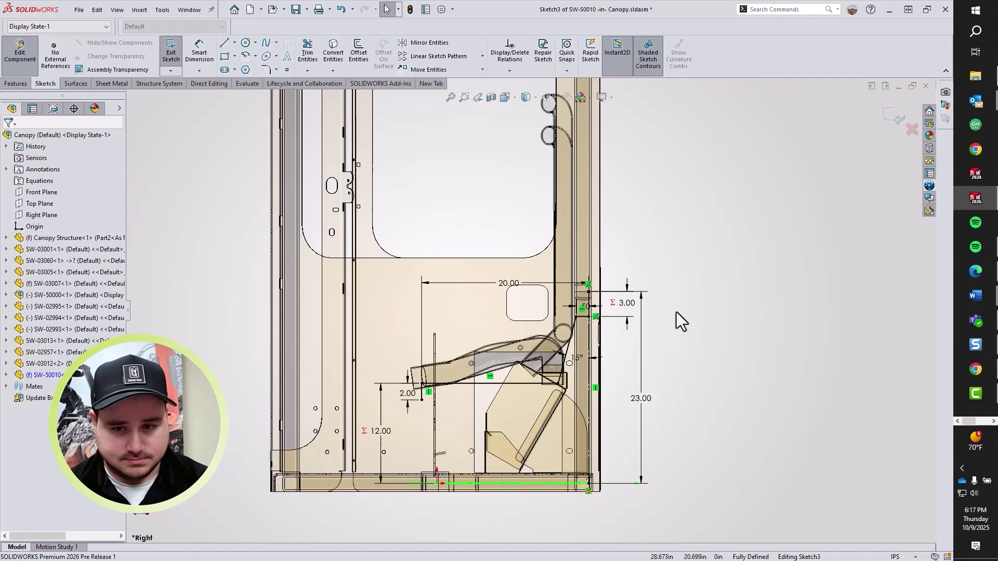
{"action": "left_click", "coordinate": [172, 58]}
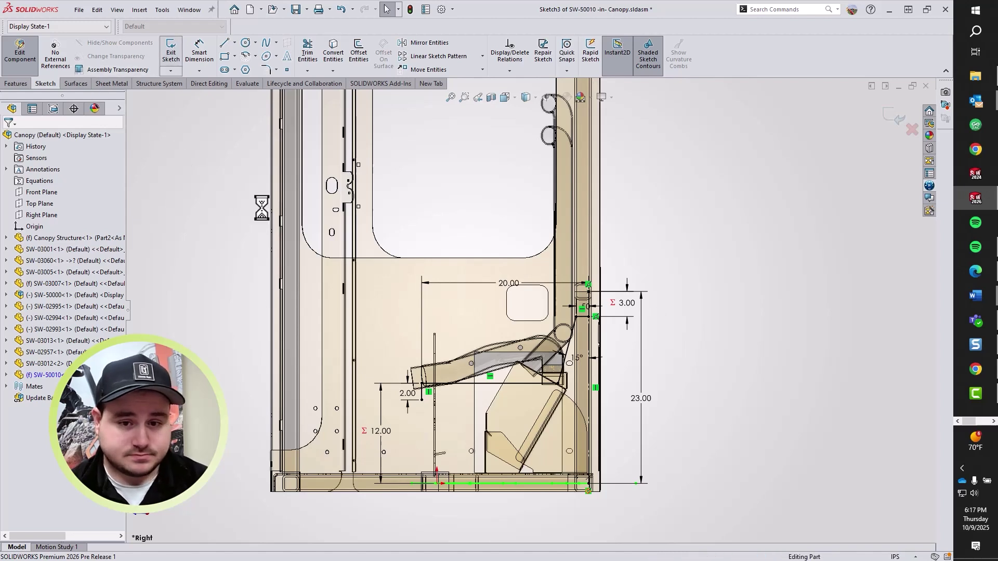
Delete Sketch3 together with its dependent equations, then switch to isometric view
{"action": "right_click", "coordinate": [473, 383]}
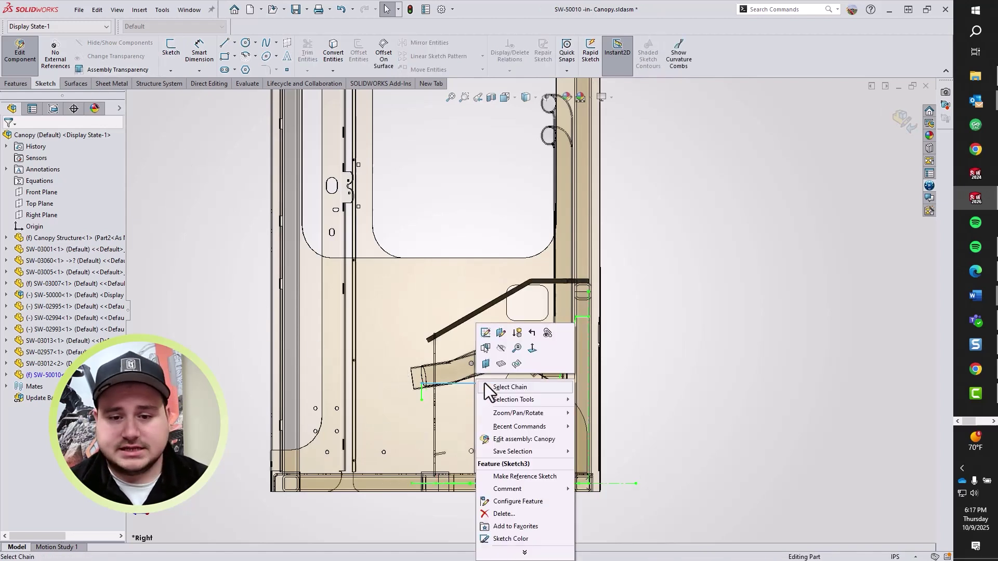
{"action": "left_click", "coordinate": [503, 514]}
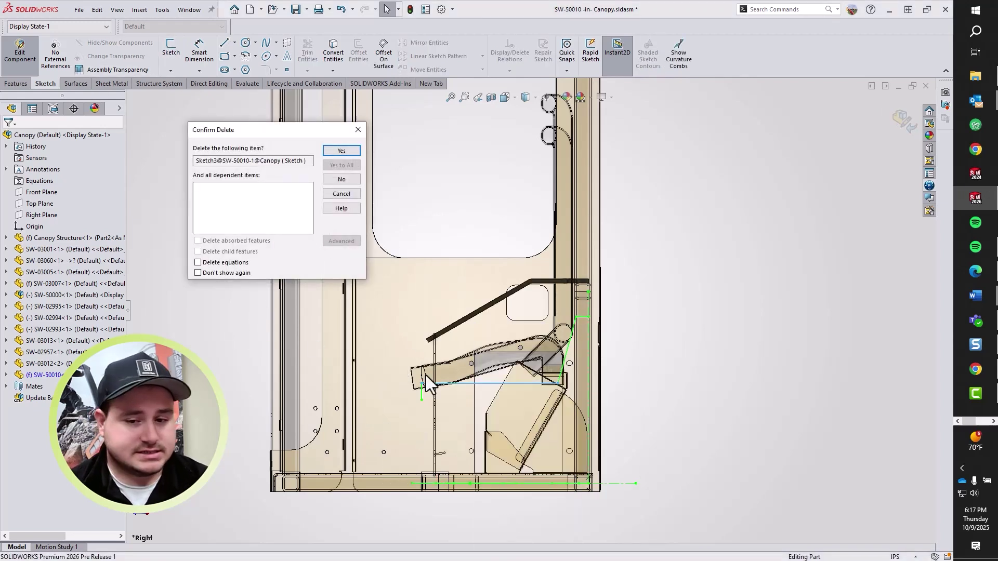
{"action": "left_click", "coordinate": [226, 263]}
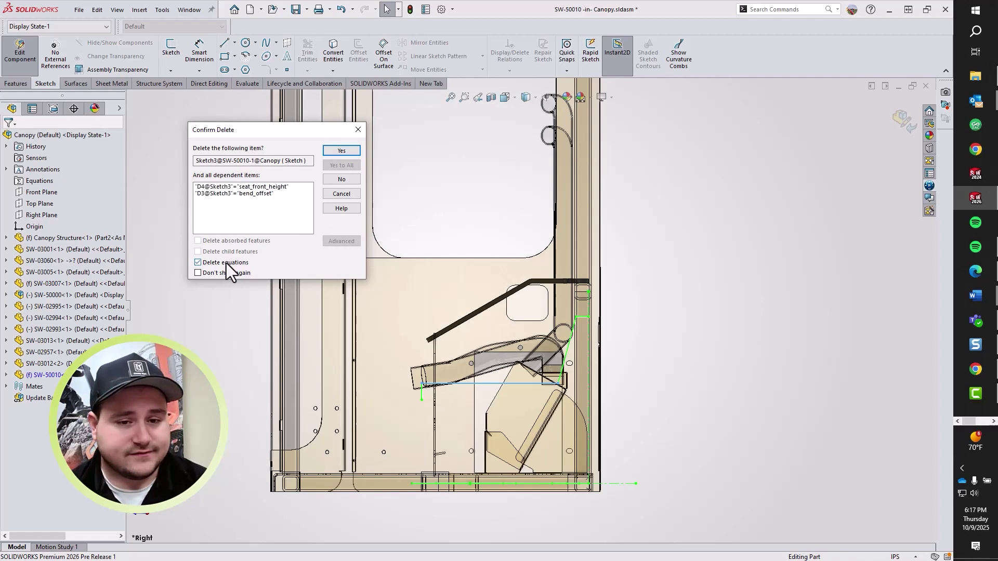
{"action": "left_click", "coordinate": [340, 150]}
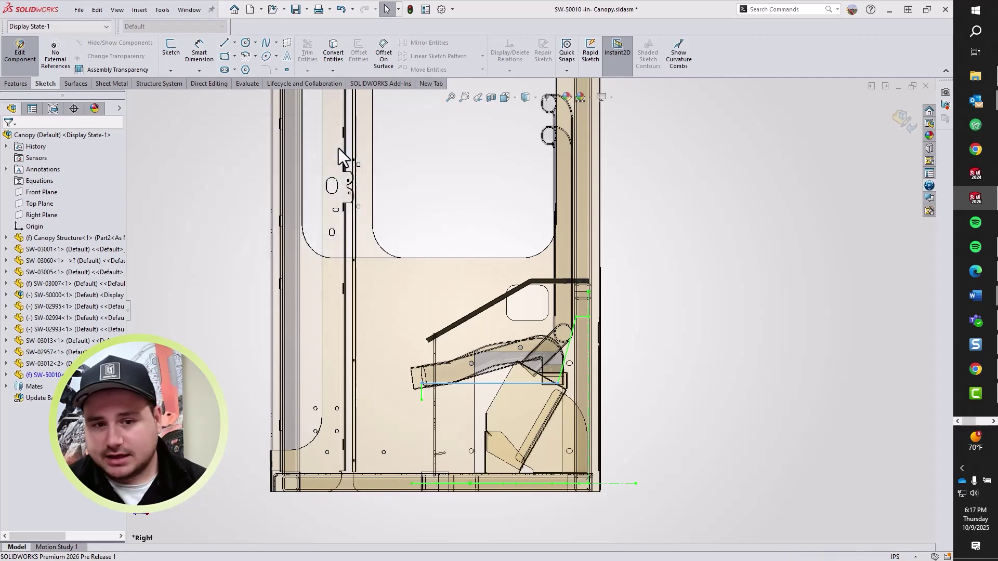
{"action": "key", "text": "ctrl+7"}
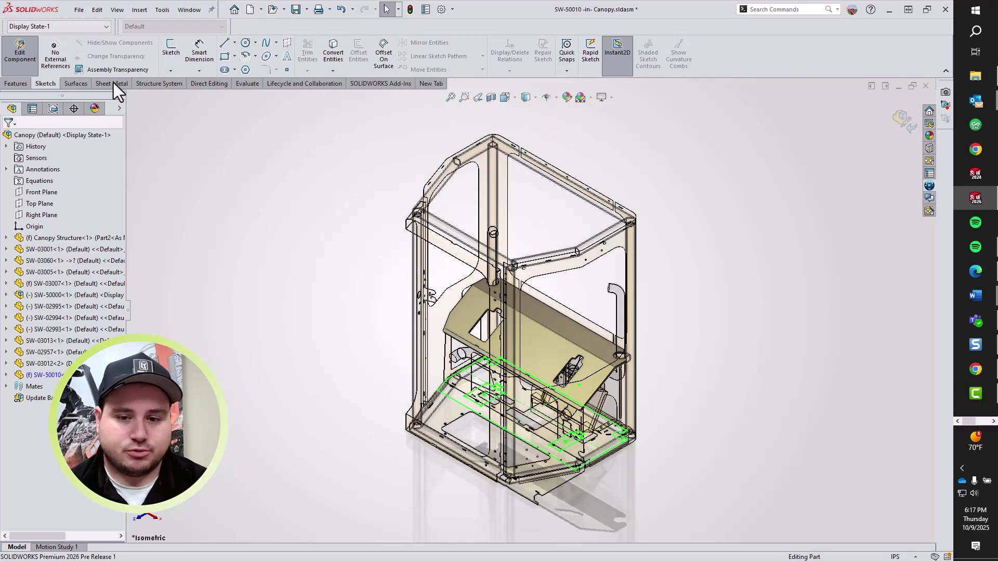
Leave component editing, open the top tube's Canopy Structure part alone, and access Corner Management
{"action": "left_click", "coordinate": [17, 57]}
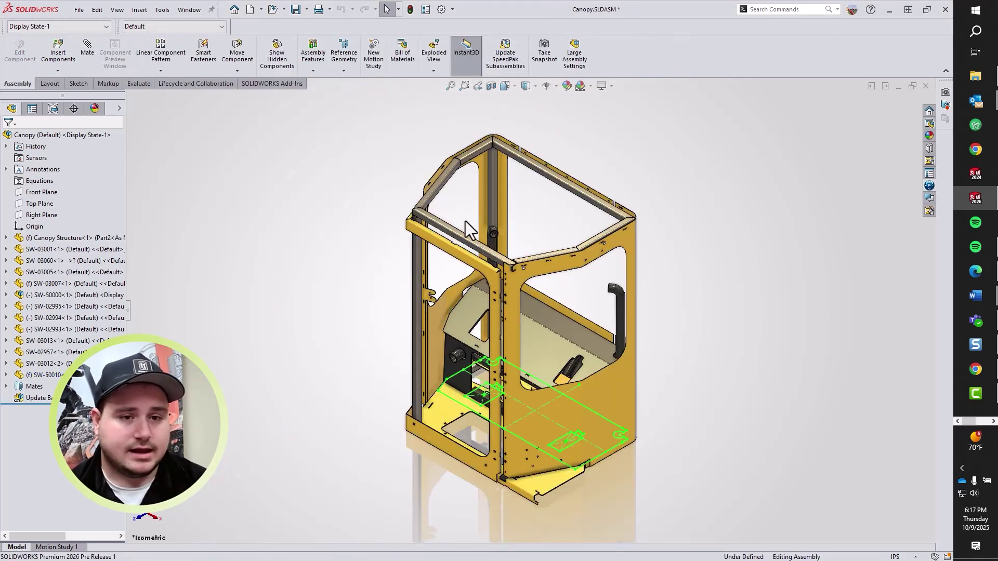
{"action": "right_click", "coordinate": [492, 258]}
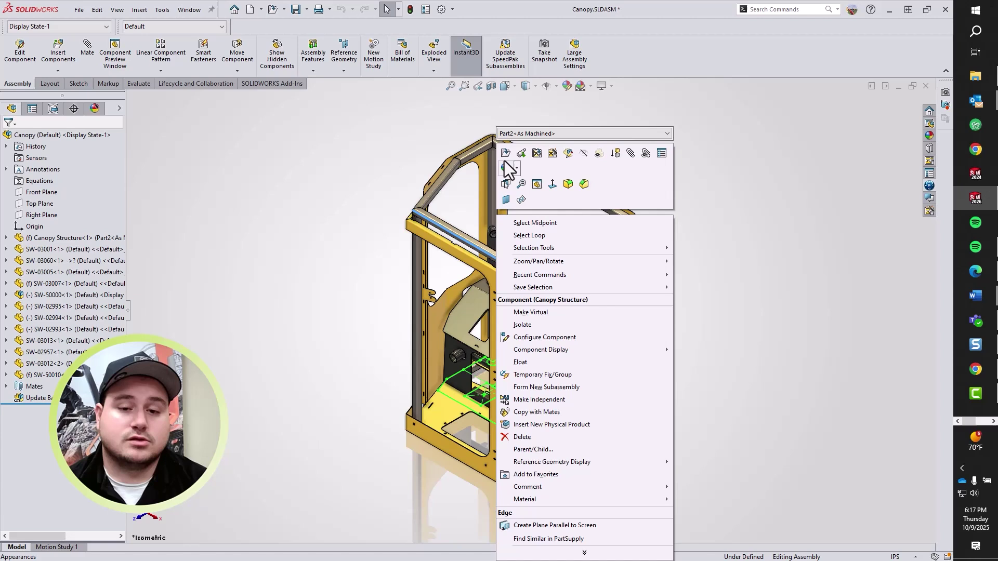
{"action": "left_click", "coordinate": [505, 157]}
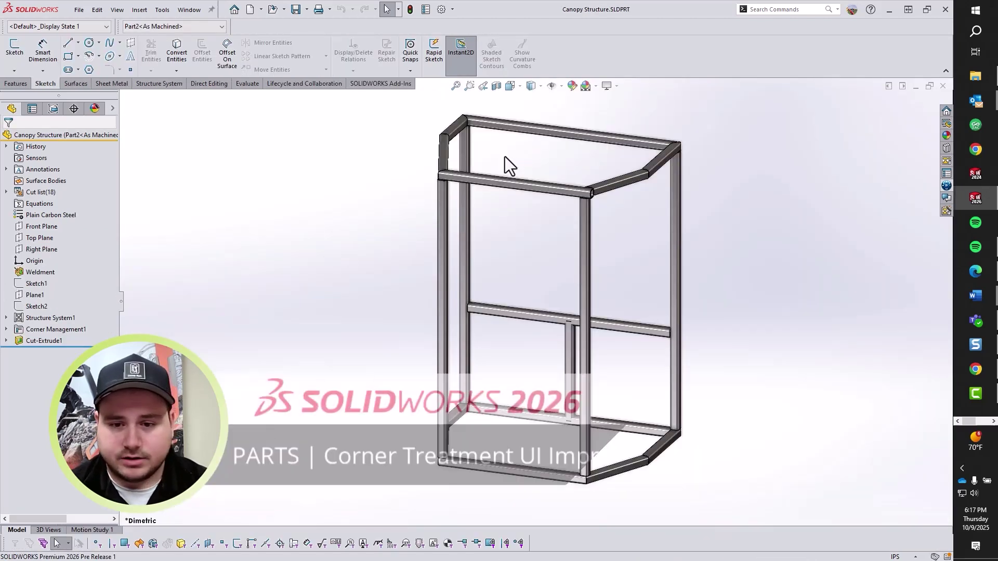
{"action": "right_click", "coordinate": [63, 329]}
Edit Corner Management, show its Complex corners, and zoom onto the upper three-tube corner
{"action": "left_click", "coordinate": [75, 297]}
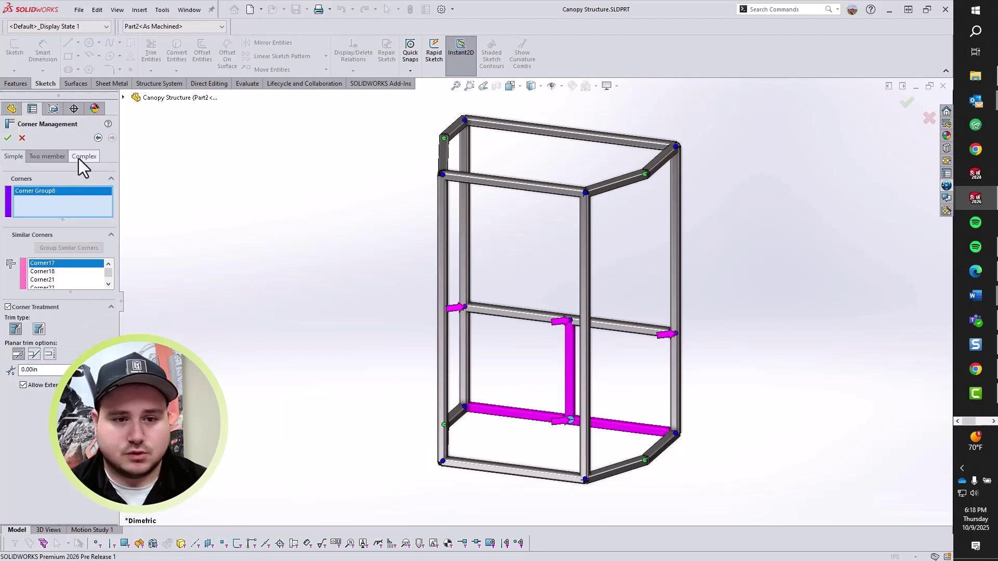
{"action": "left_click", "coordinate": [55, 157]}
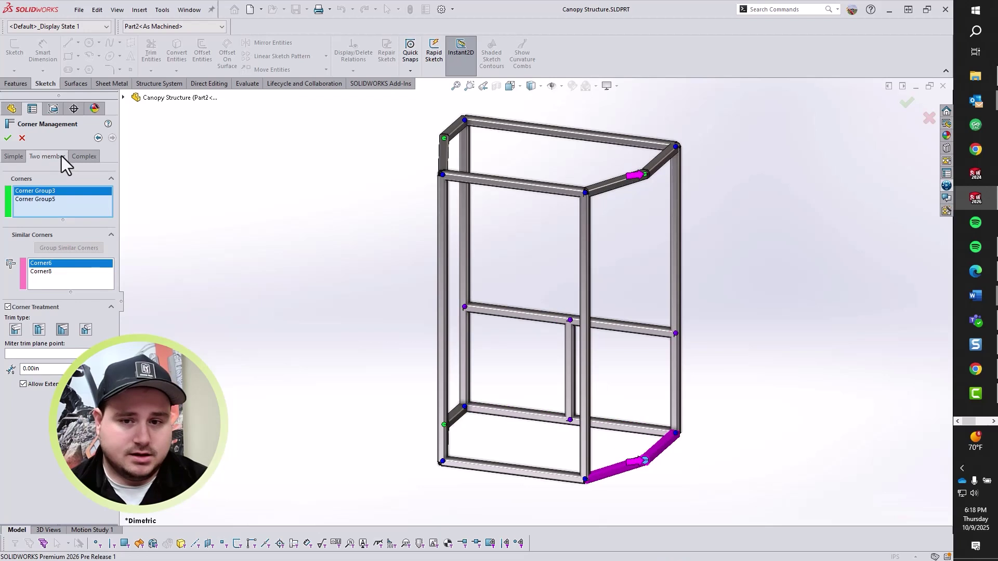
{"action": "left_click", "coordinate": [77, 156]}
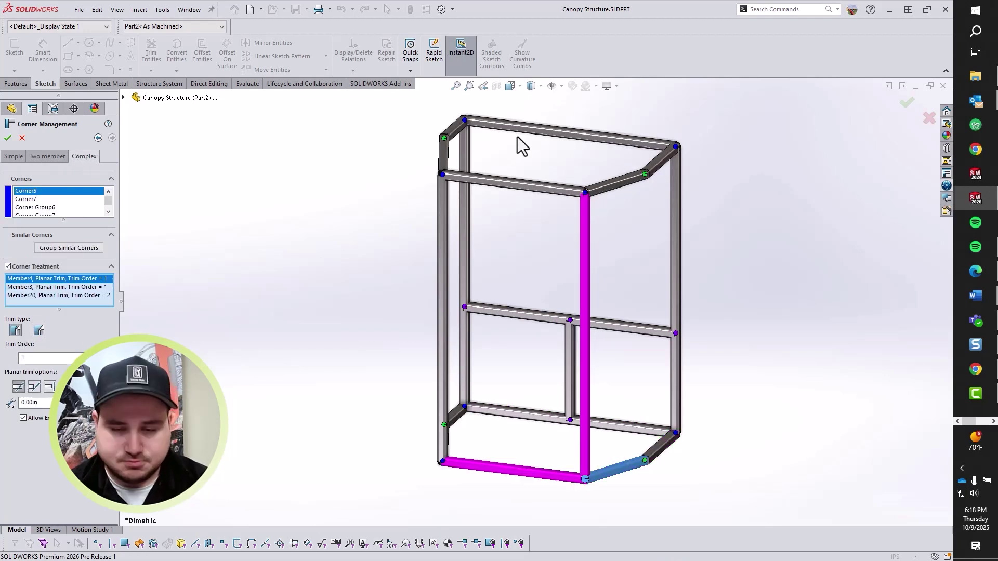
{"action": "left_click", "coordinate": [469, 85]}
{"action": "left_click_drag", "start_coordinate": [541, 153], "coordinate": [626, 233]}
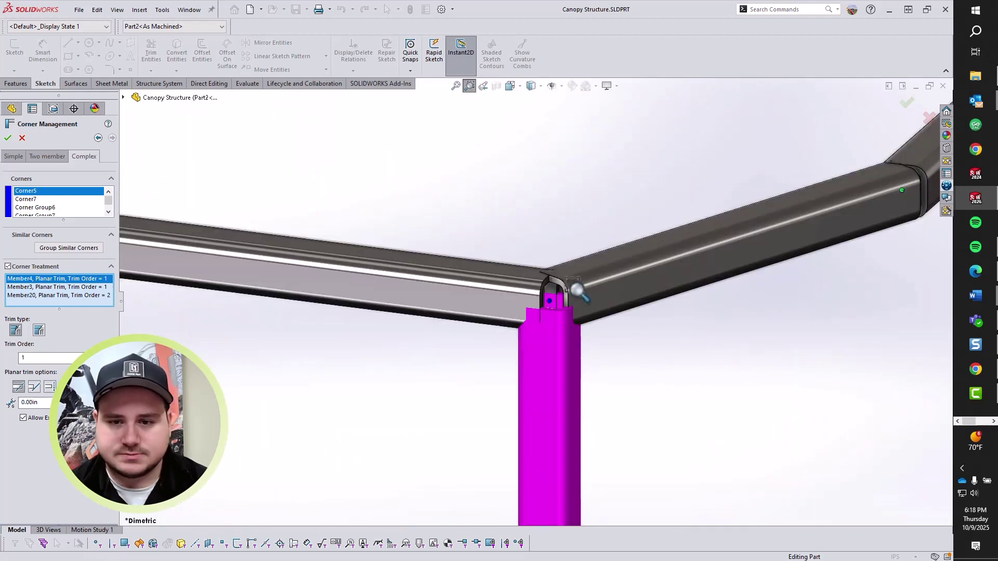
Cycle Corner7's trim combinations and apply the all-planar one
{"action": "left_click", "coordinate": [548, 300]}
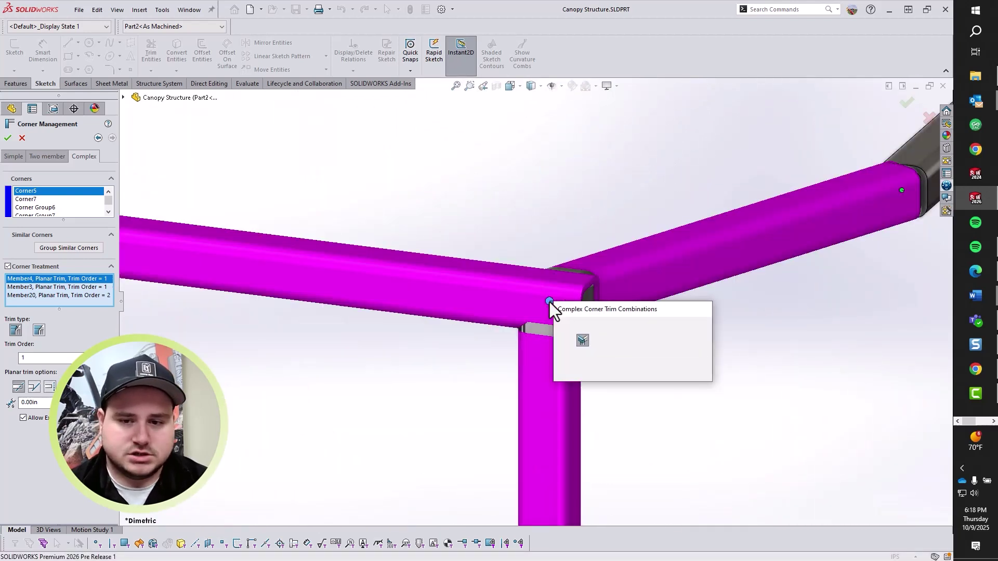
{"action": "left_click_drag", "start_coordinate": [579, 310], "coordinate": [523, 154]}
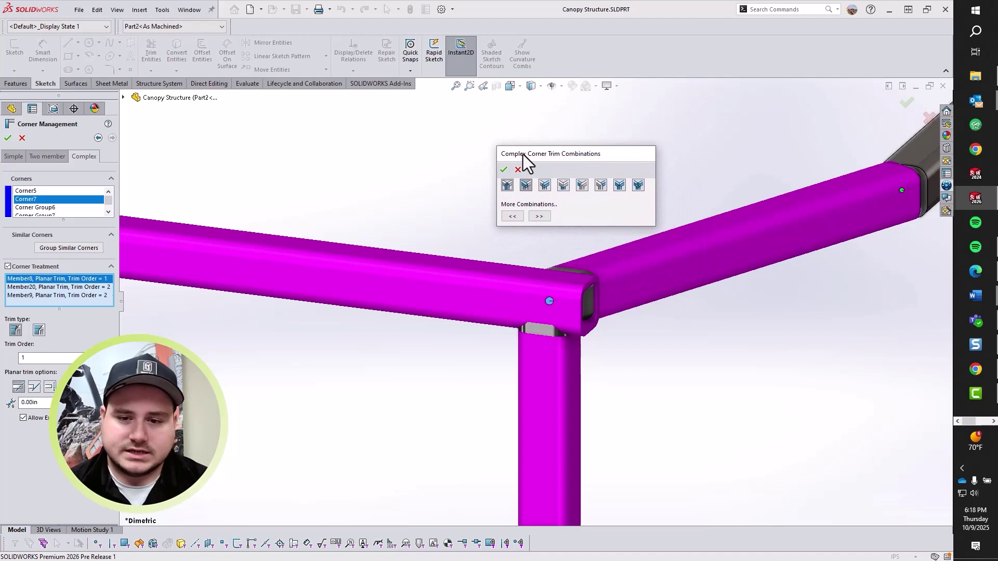
{"action": "left_click", "coordinate": [541, 217]}
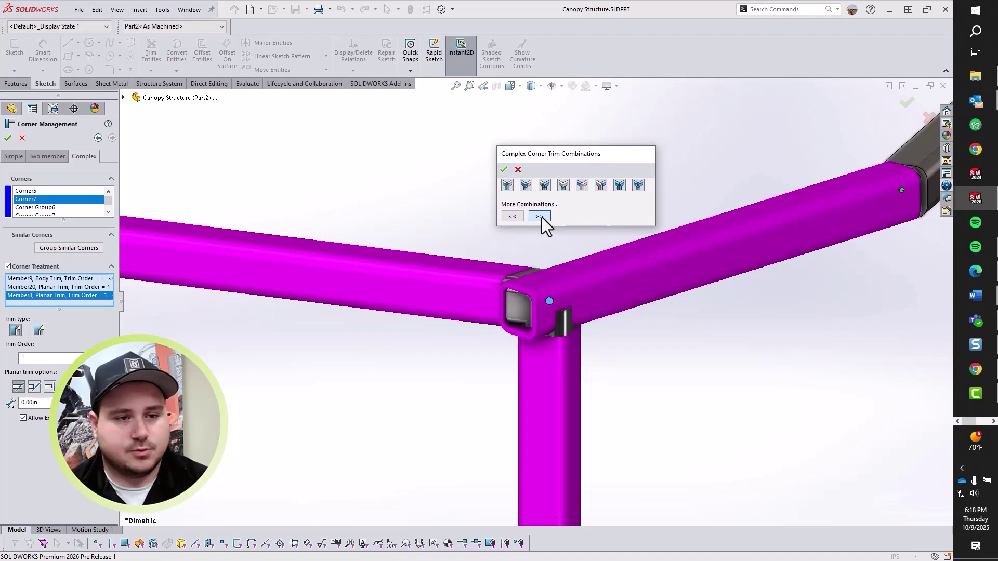
{"action": "left_click", "coordinate": [541, 217]}
{"action": "left_click", "coordinate": [541, 217]}
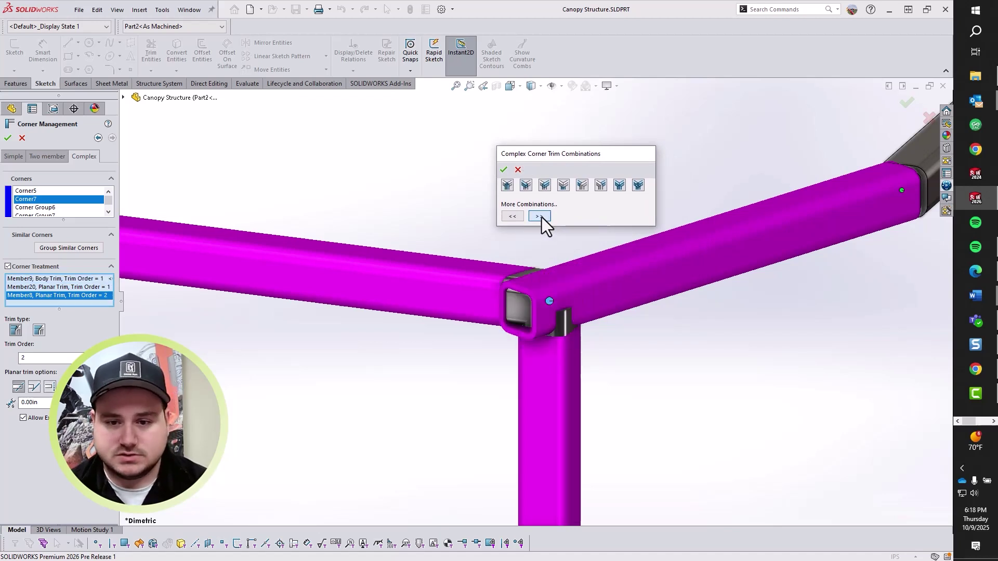
{"action": "left_click", "coordinate": [563, 185]}
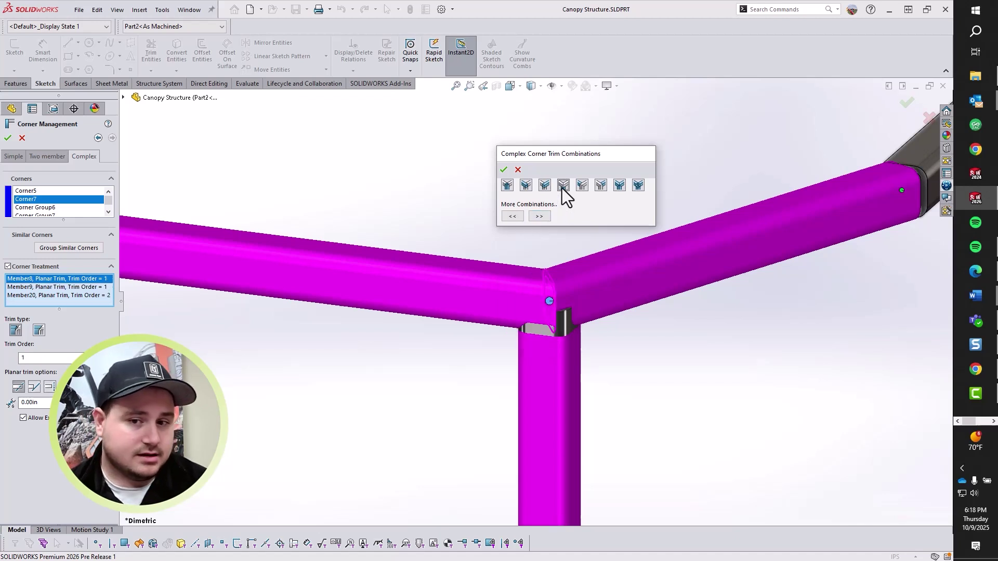
{"action": "left_click", "coordinate": [504, 172]}
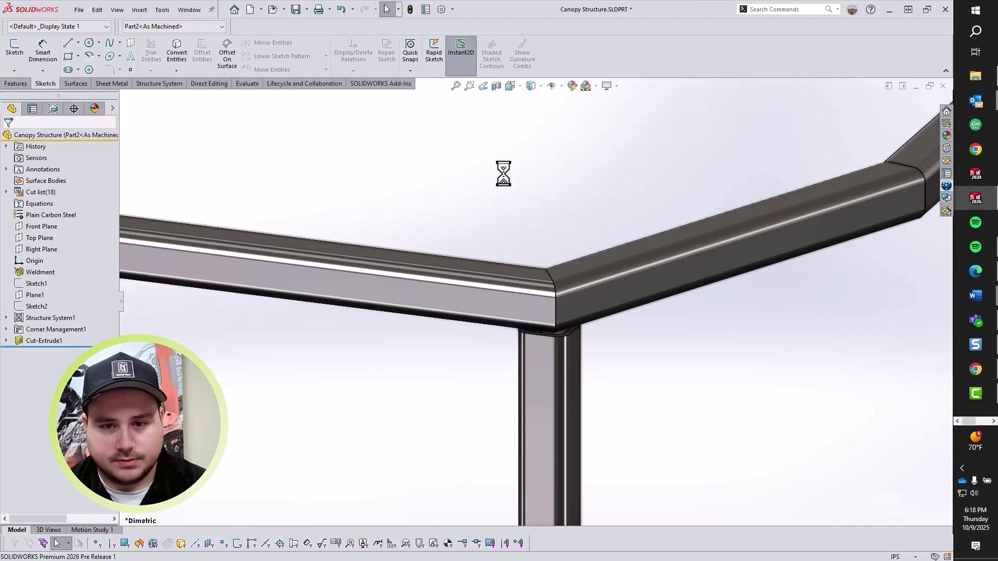
Expand the 18-body cut list and review Cut-List-Item1's Description property, cancelling without changes
{"action": "key", "text": "ctrl+7"}
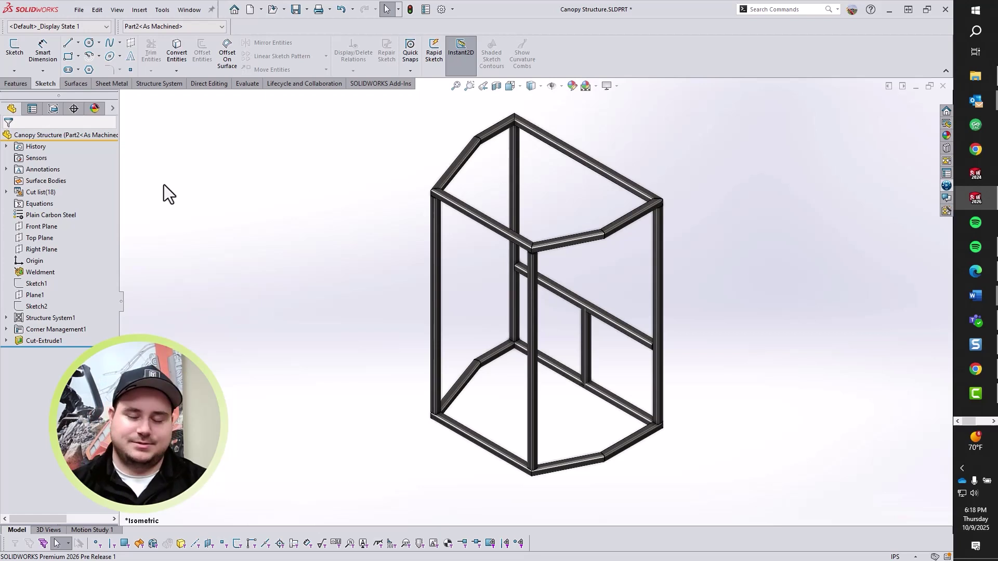
{"action": "left_click", "coordinate": [5, 192]}
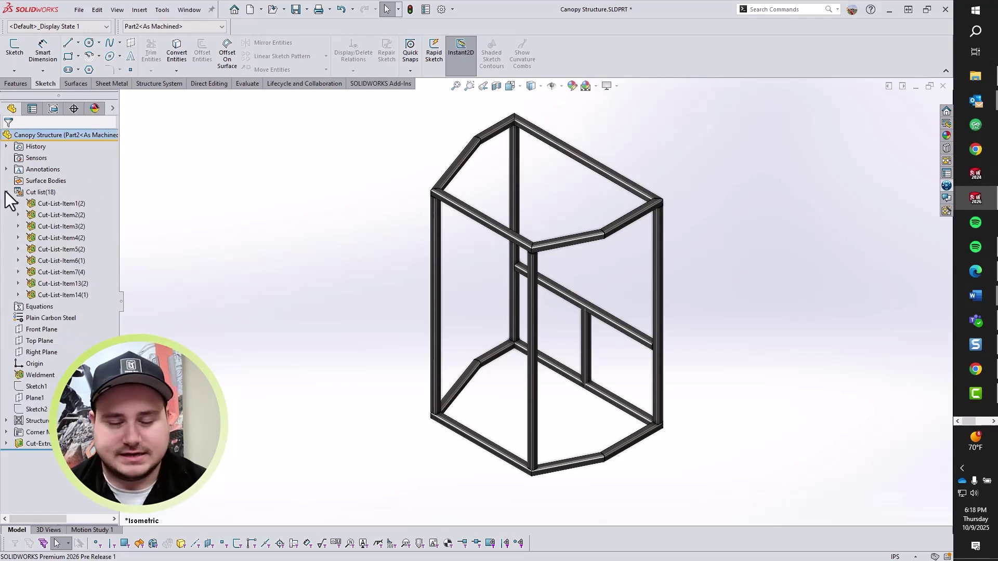
{"action": "right_click", "coordinate": [49, 202]}
{"action": "left_click", "coordinate": [72, 221]}
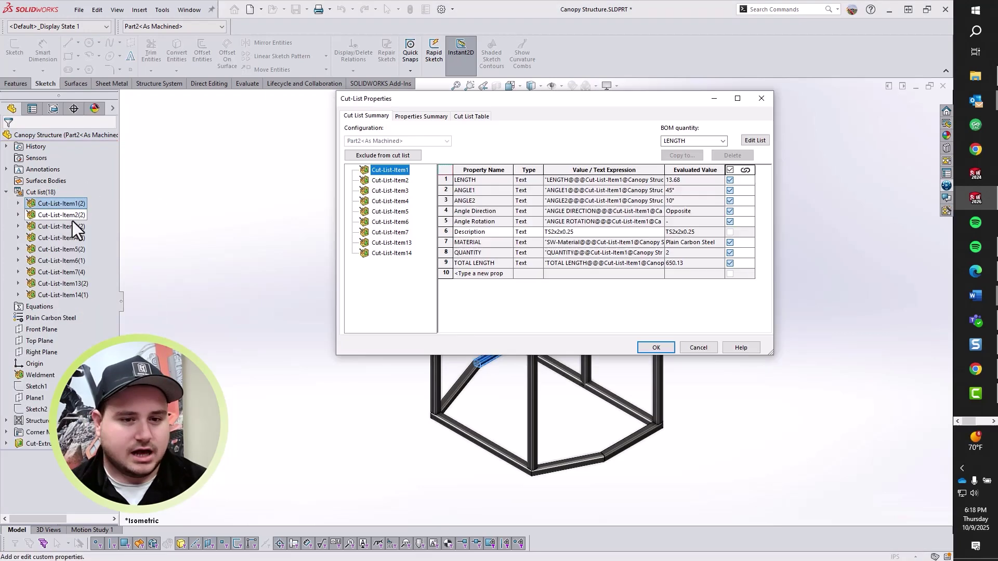
{"action": "left_click", "coordinate": [462, 233]}
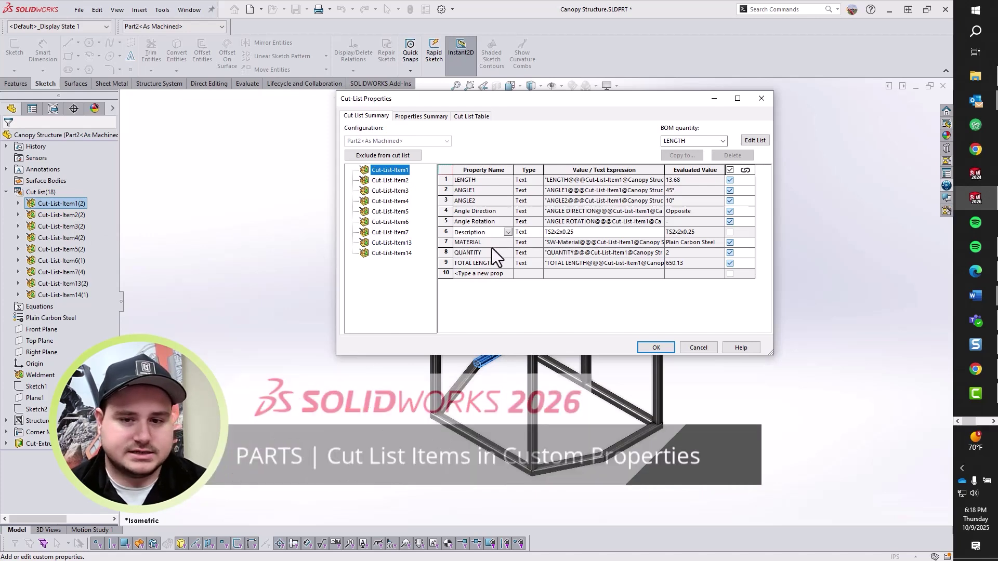
{"action": "key", "text": "ctrl+a"}
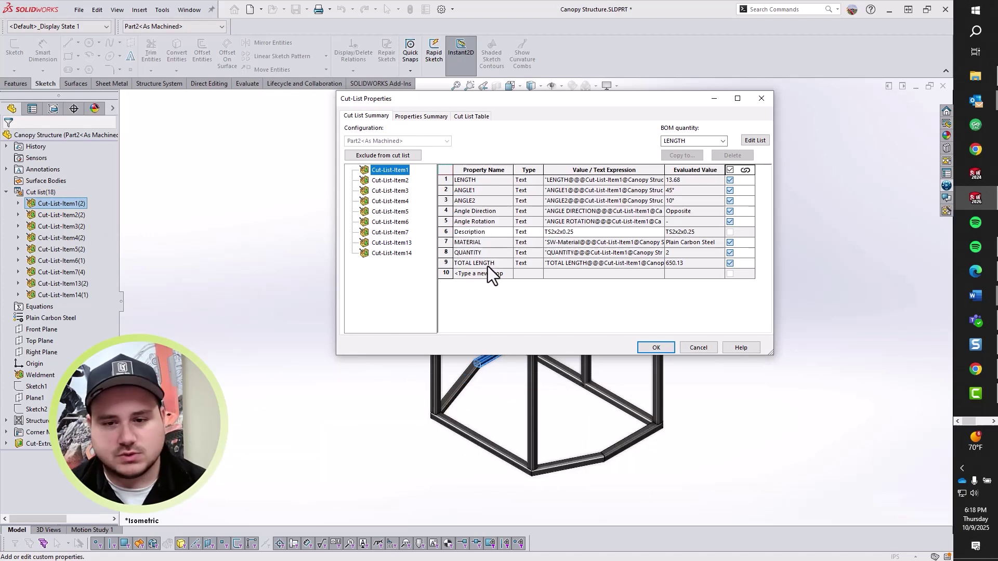
{"action": "left_click", "coordinate": [698, 347]}
{"action": "left_click", "coordinate": [685, 287]}
Link the part's Description property to Cut-List-Item1's Description
{"action": "key", "text": "s"}
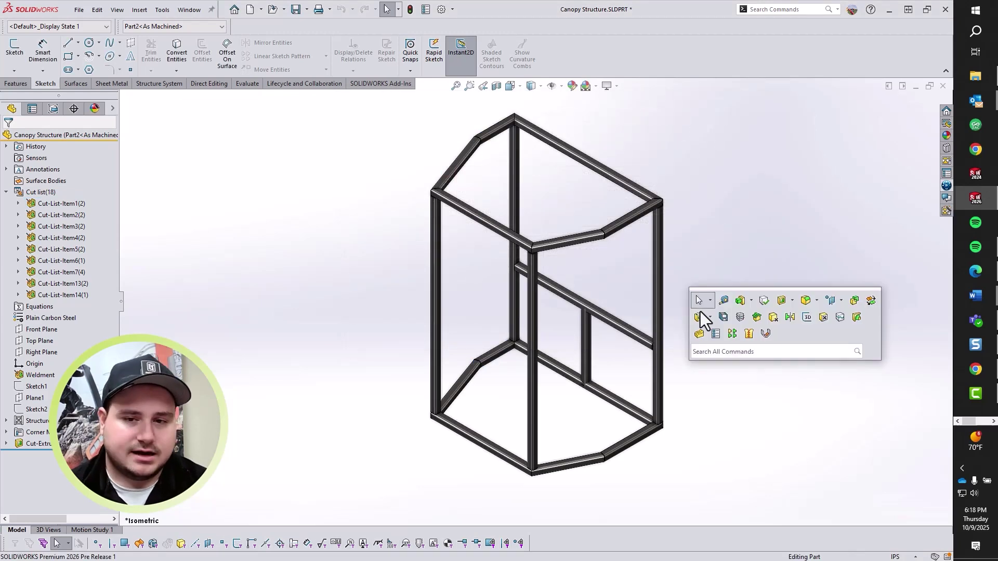
{"action": "left_click", "coordinate": [713, 336]}
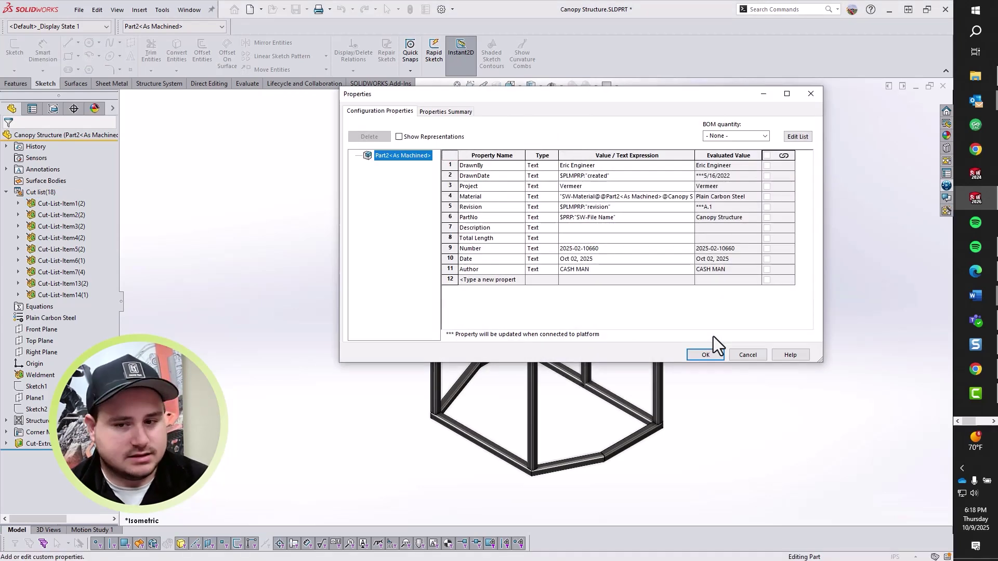
{"action": "left_click", "coordinate": [688, 227]}
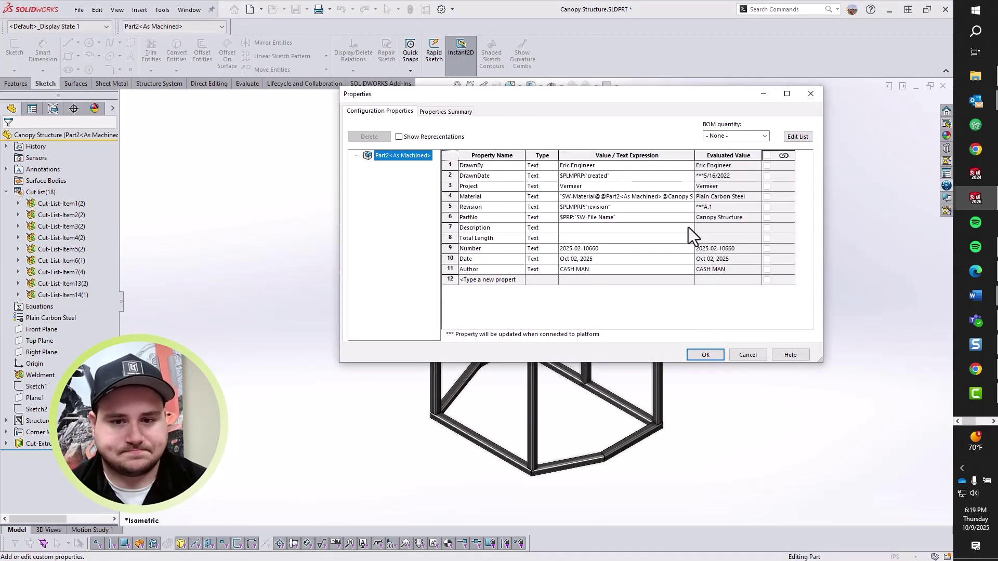
{"action": "left_click", "coordinate": [688, 227]}
{"action": "left_click", "coordinate": [670, 228]}
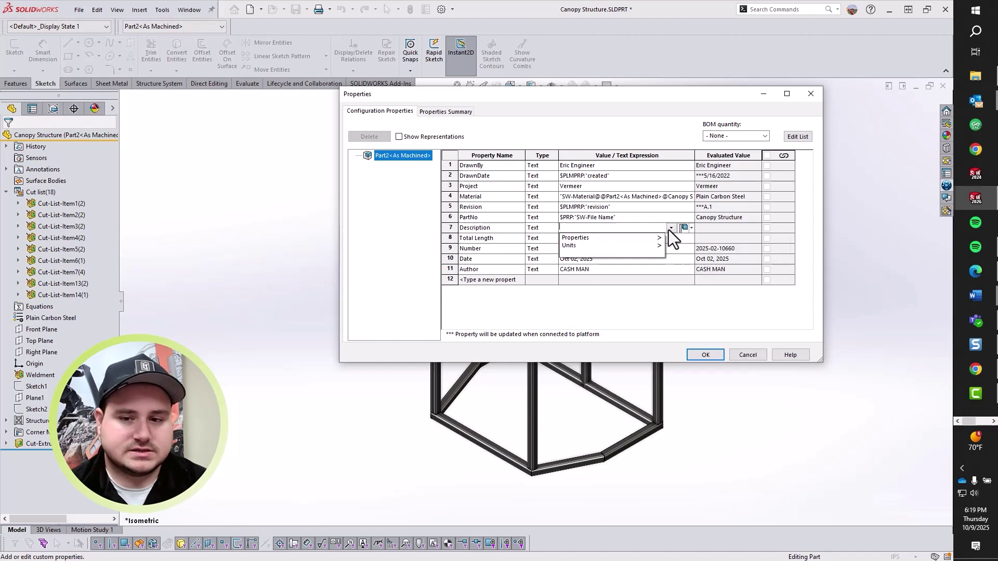
{"action": "mouse_move", "coordinate": [656, 251]}
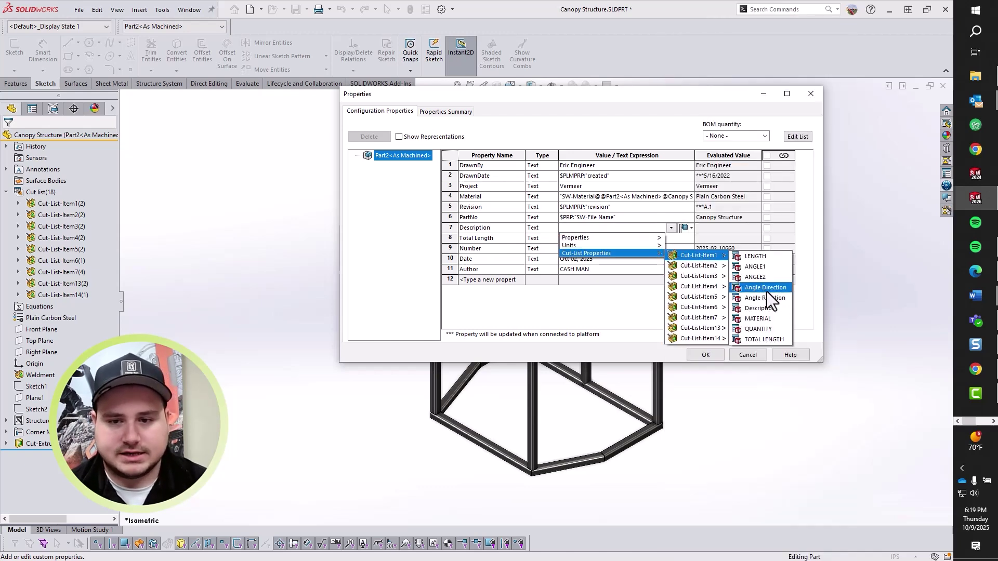
{"action": "left_click", "coordinate": [766, 307]}
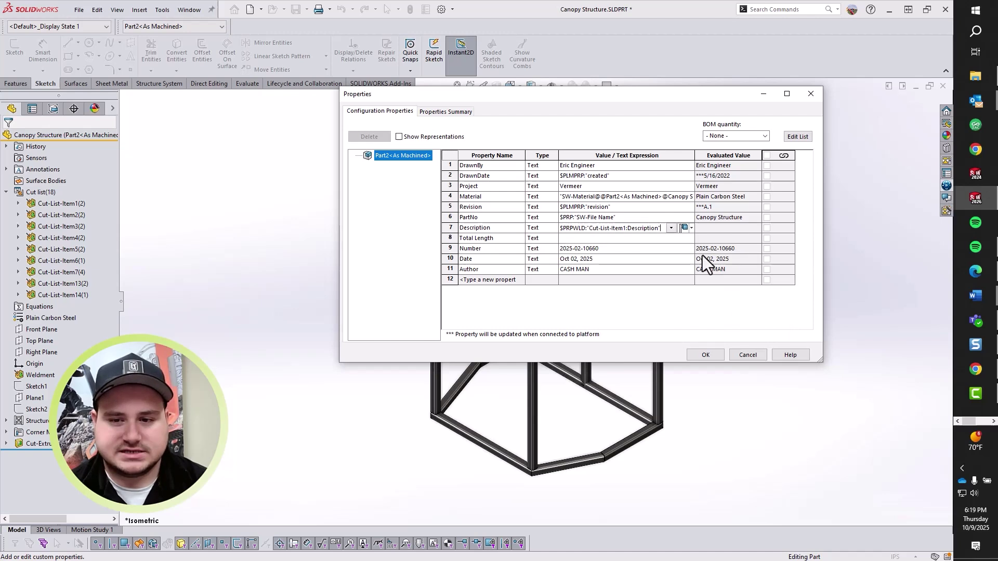
Link Total Length to Cut-List-Item1's TOTAL LENGTH and accept the properties
{"action": "left_click", "coordinate": [663, 238]}
{"action": "left_click", "coordinate": [669, 239]}
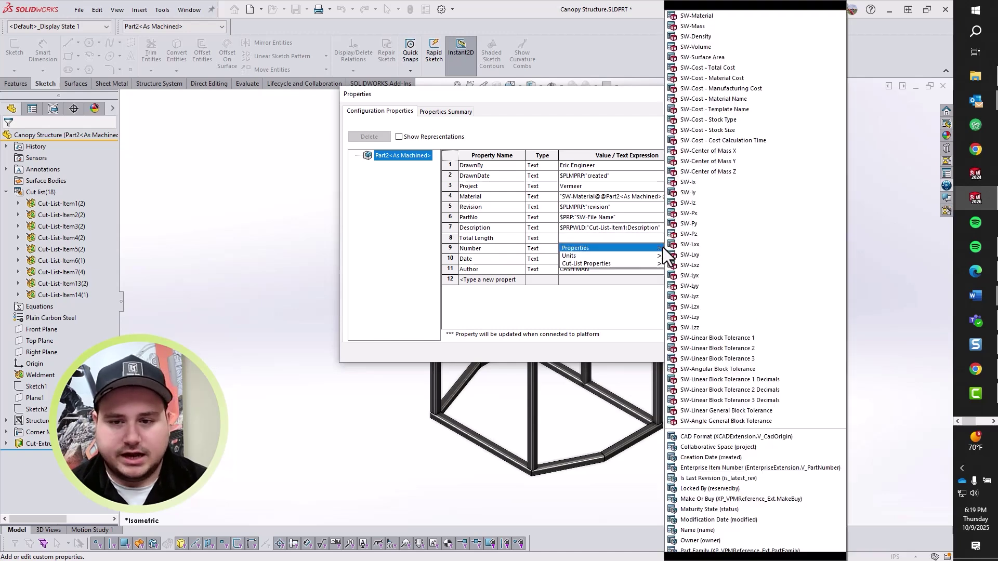
{"action": "mouse_move", "coordinate": [655, 263]}
{"action": "mouse_move", "coordinate": [685, 265]}
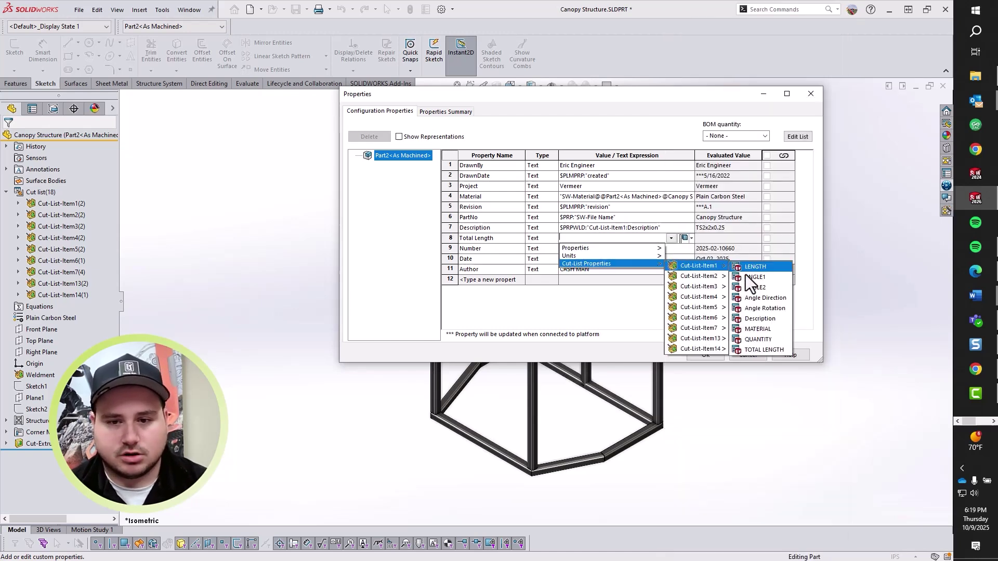
{"action": "left_click", "coordinate": [760, 349]}
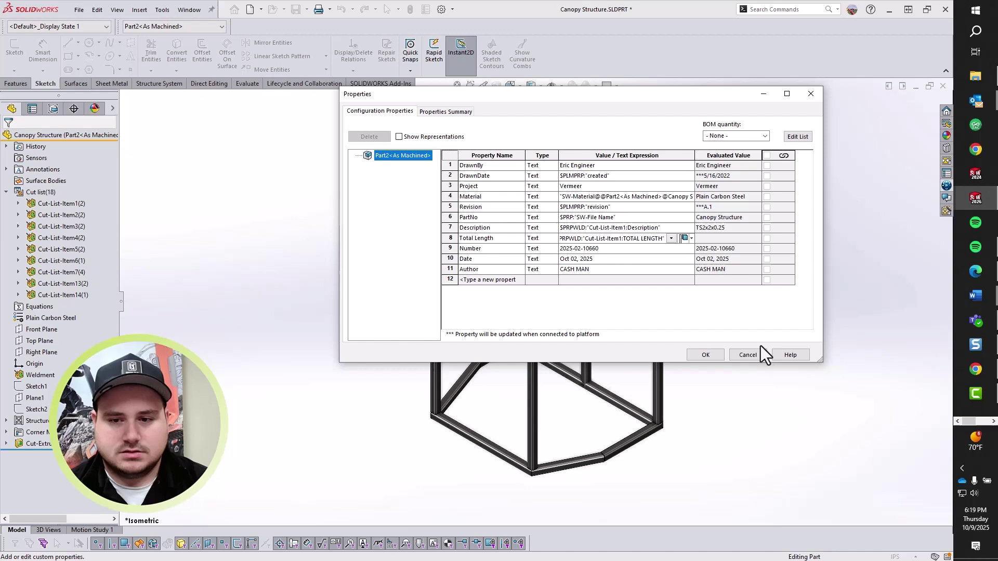
{"action": "key", "text": "Return"}
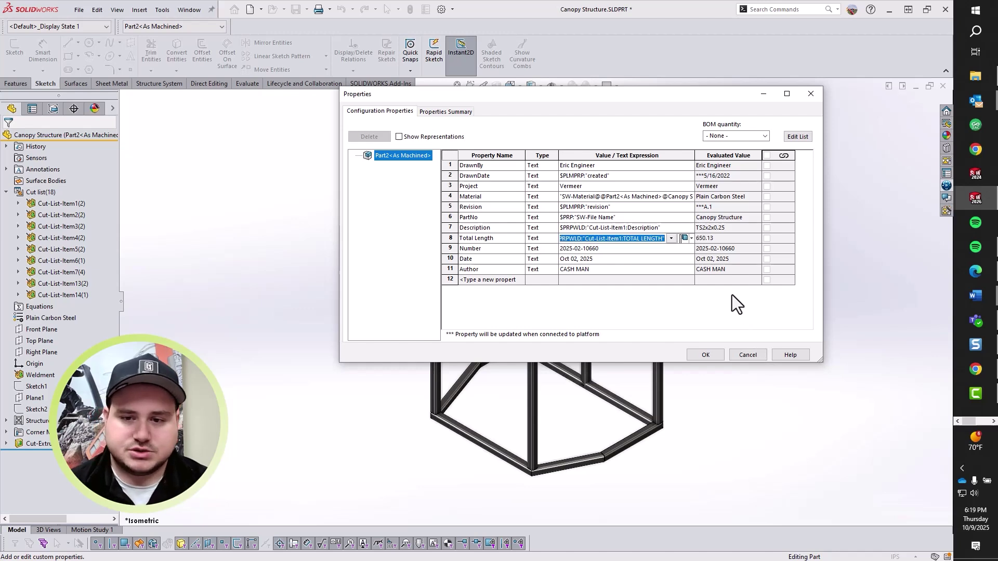
{"action": "left_click", "coordinate": [706, 355]}
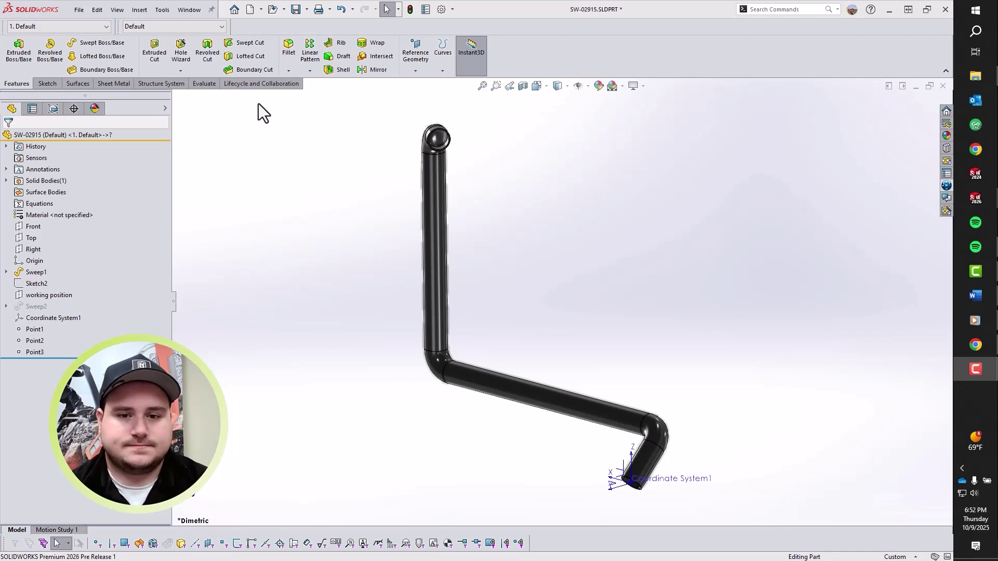
Switch SW-02915 to the '2. Points' configuration and bring up the Reference Geometry choices
{"action": "left_click", "coordinate": [49, 30]}
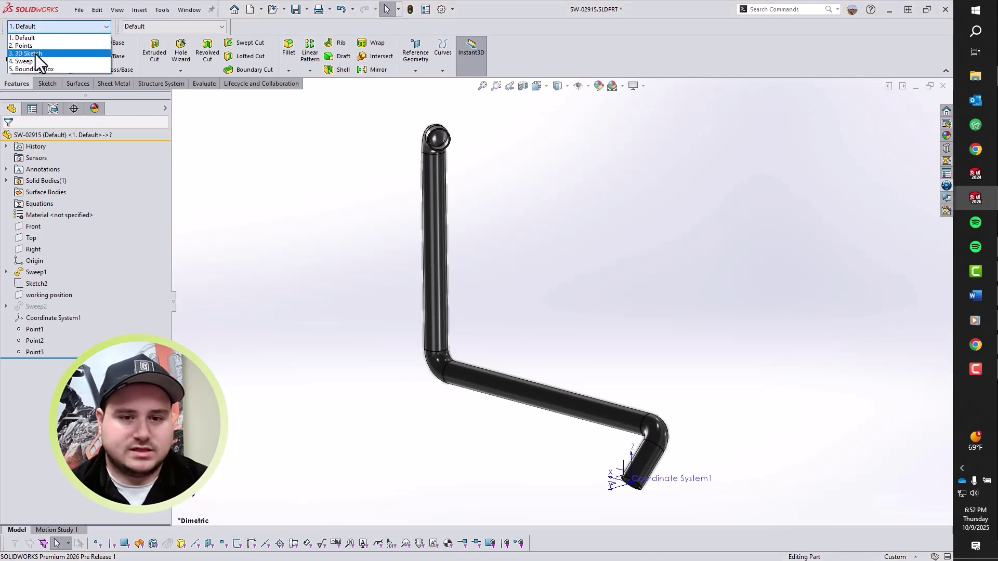
{"action": "left_click", "coordinate": [33, 46]}
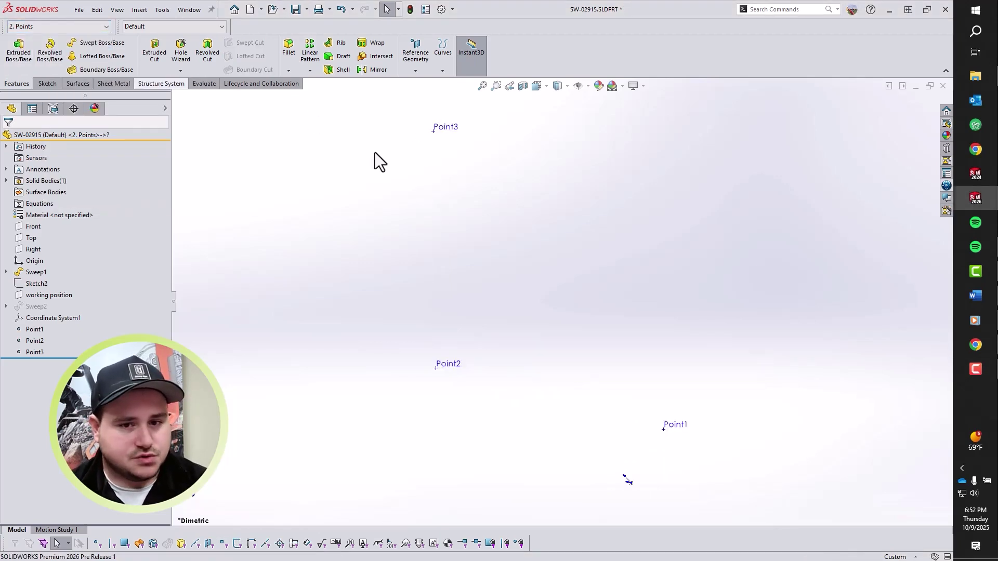
{"action": "left_click", "coordinate": [422, 74]}
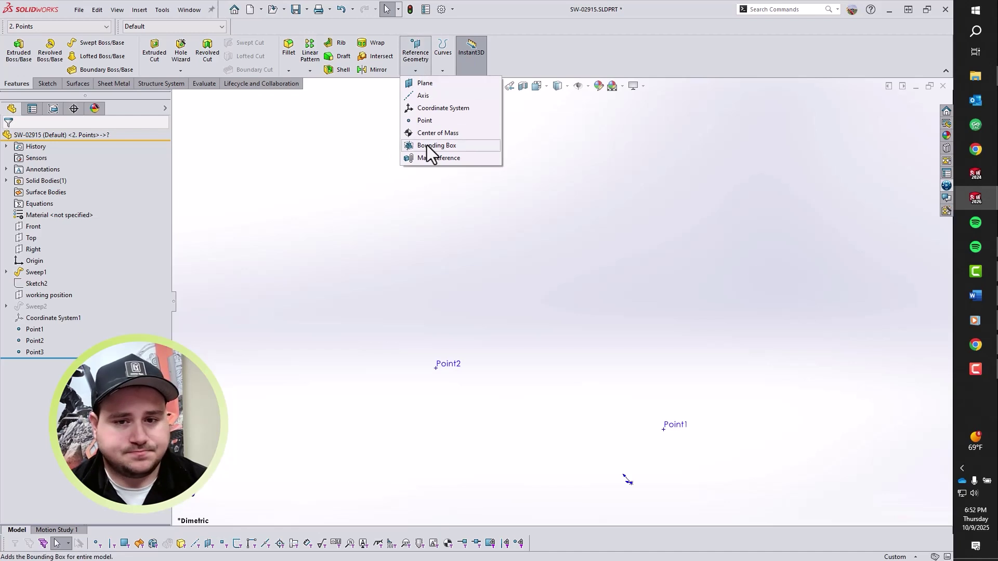
Create Point5 at numeric coordinates X 28.3, Y 17.9, Z 21.7, then clear the selection
{"action": "left_click", "coordinate": [424, 123]}
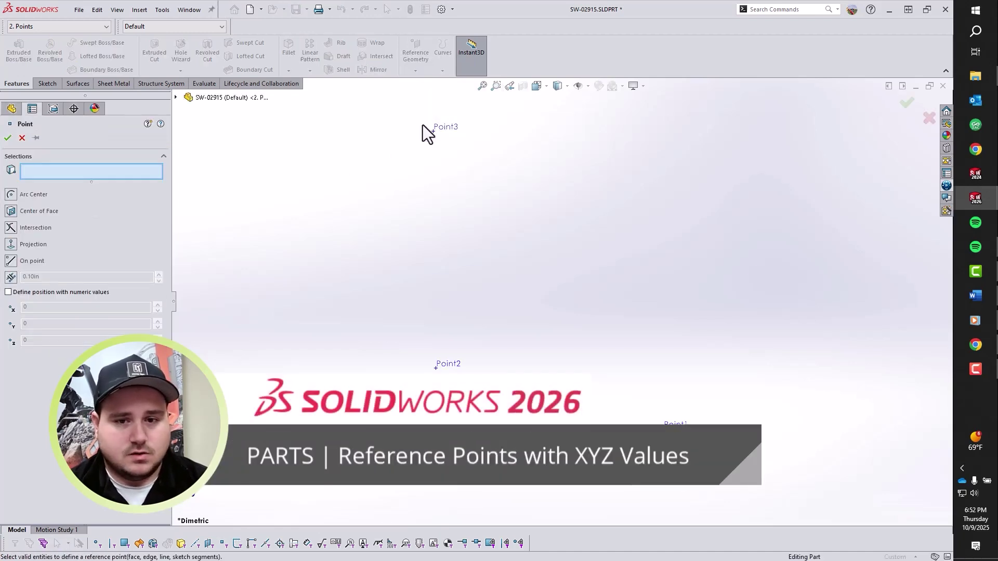
{"action": "left_click", "coordinate": [82, 292]}
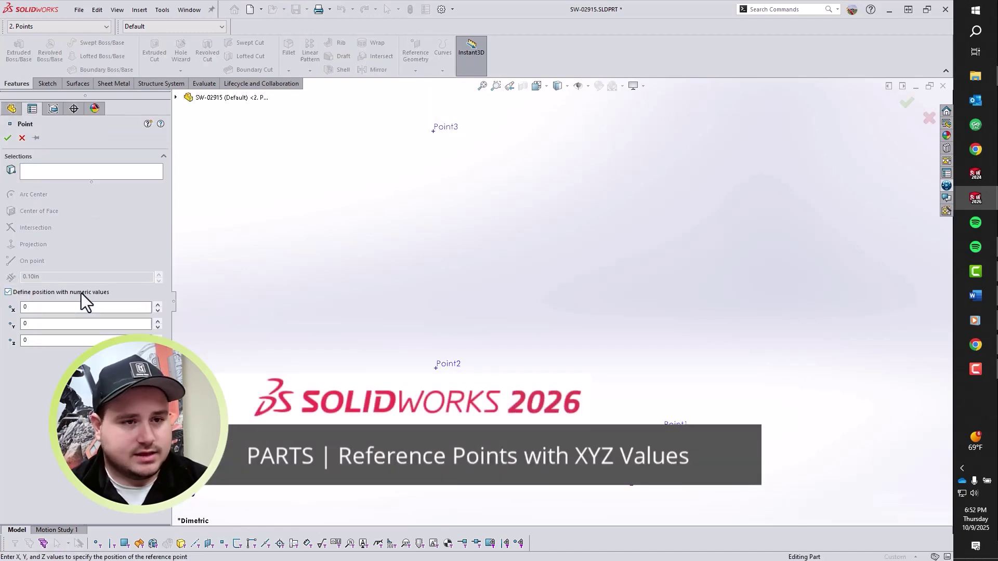
{"action": "left_click", "coordinate": [40, 308]}
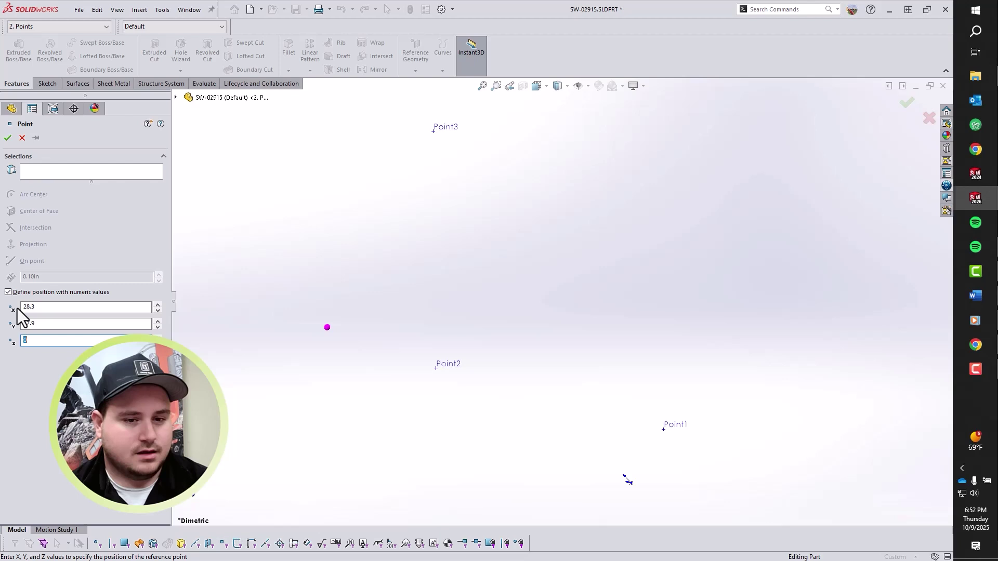
{"action": "type", "text": "21."}
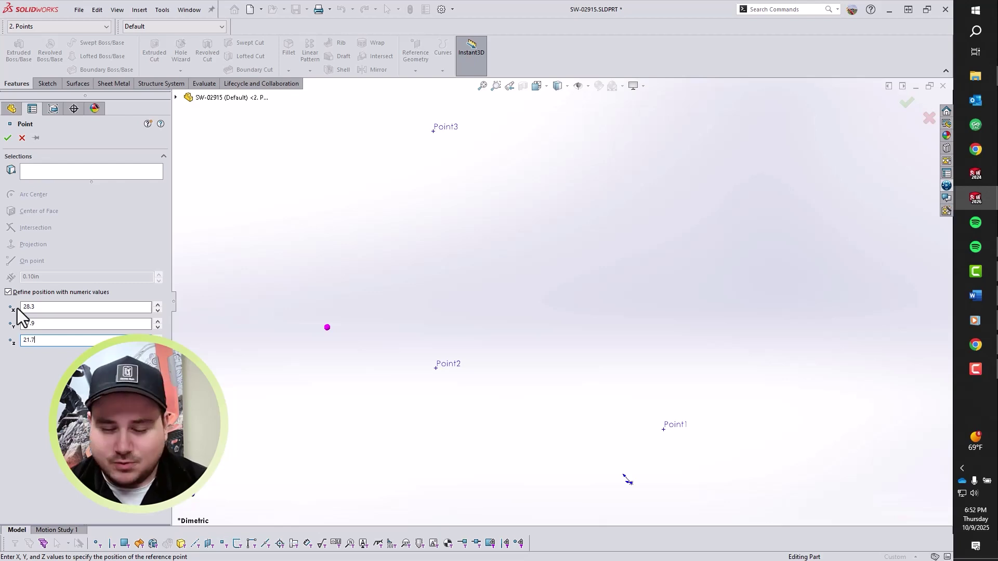
{"action": "type", "text": "7"}
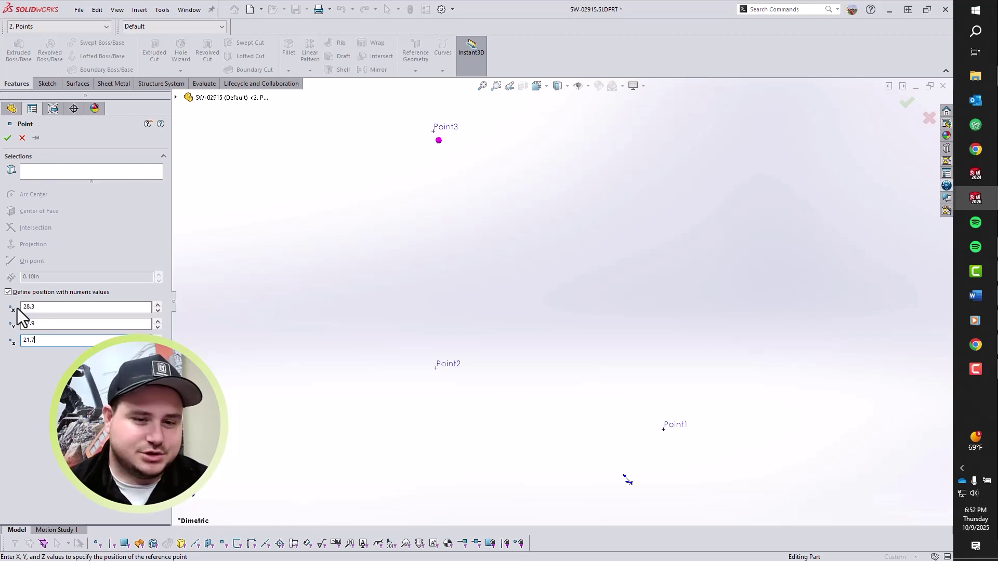
{"action": "type", "text": "d"}
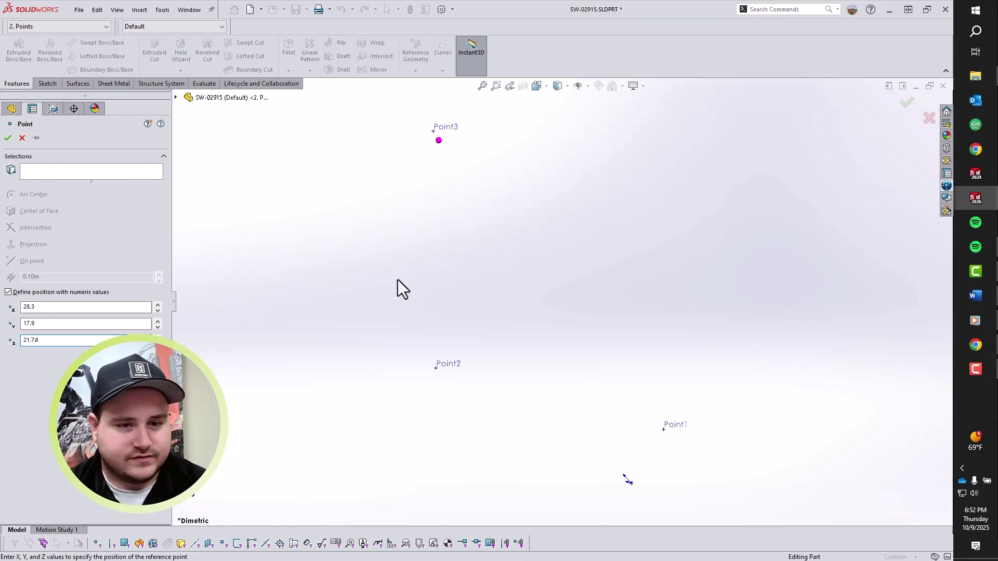
{"action": "left_click", "coordinate": [6, 139]}
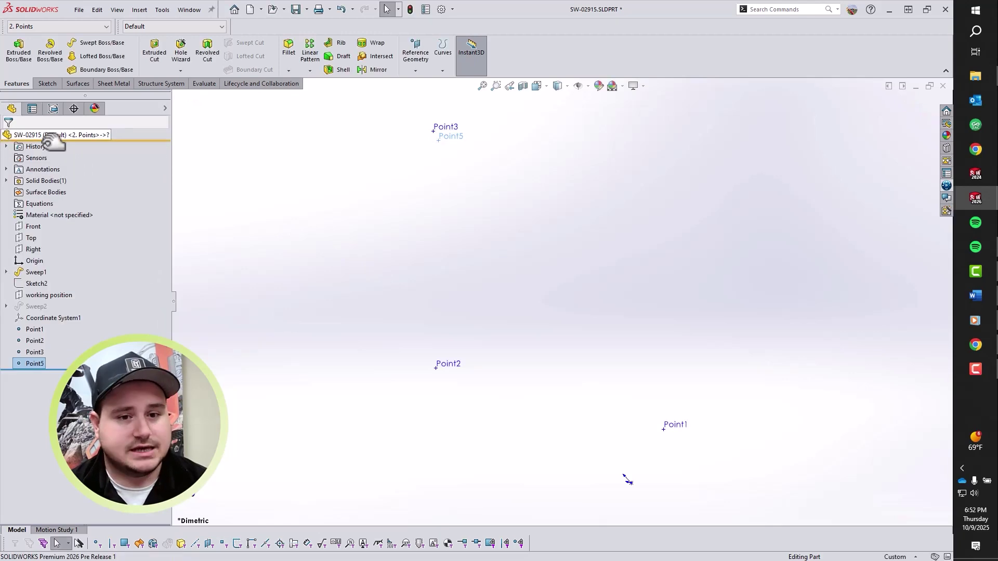
{"action": "left_click", "coordinate": [285, 177]}
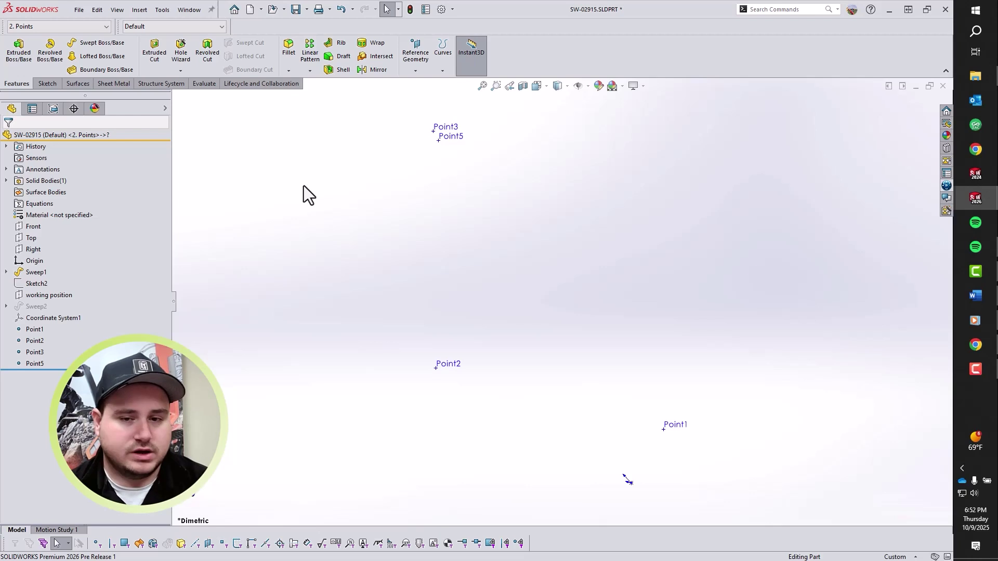
Switch configurations through '3. 3D Sketch' and '4. Sweep', ending on '5. Bounding Box'
{"action": "left_click", "coordinate": [99, 30]}
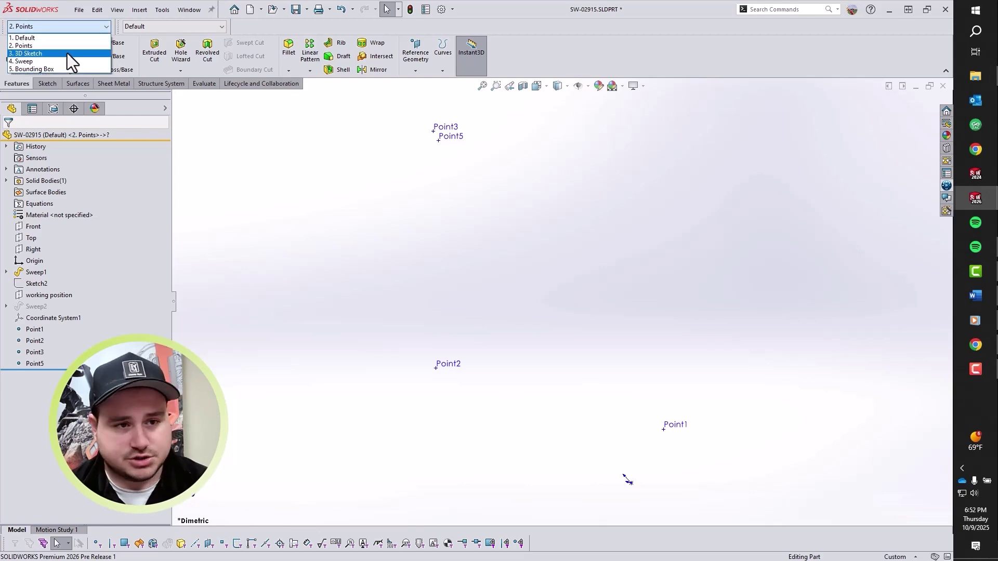
{"action": "left_click", "coordinate": [67, 53]}
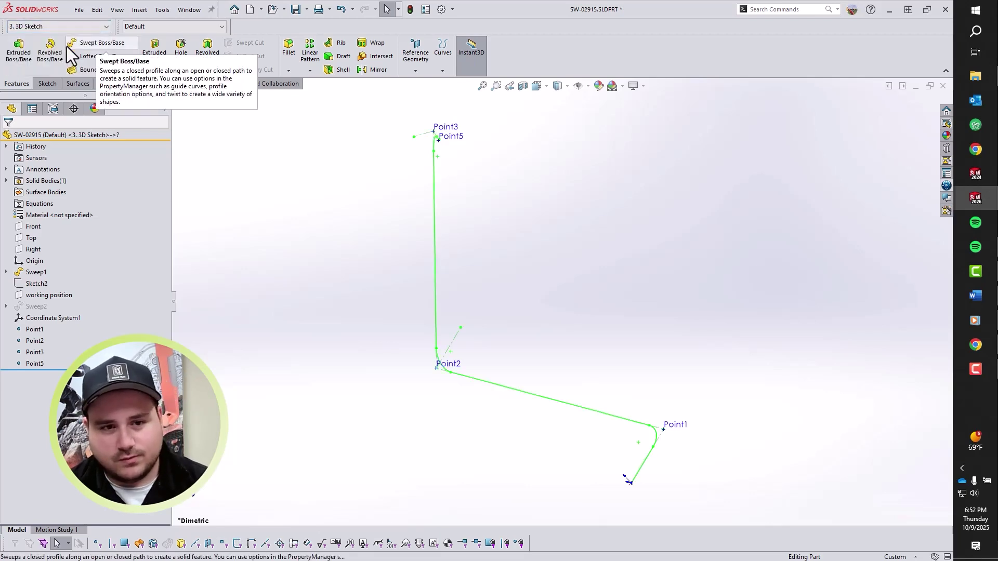
{"action": "left_click", "coordinate": [58, 26]}
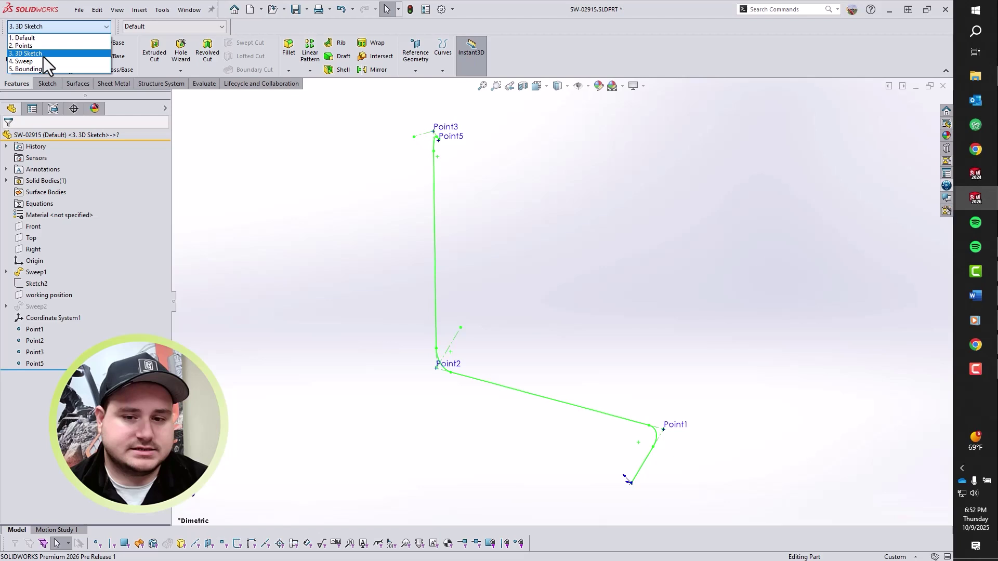
{"action": "left_click", "coordinate": [38, 62]}
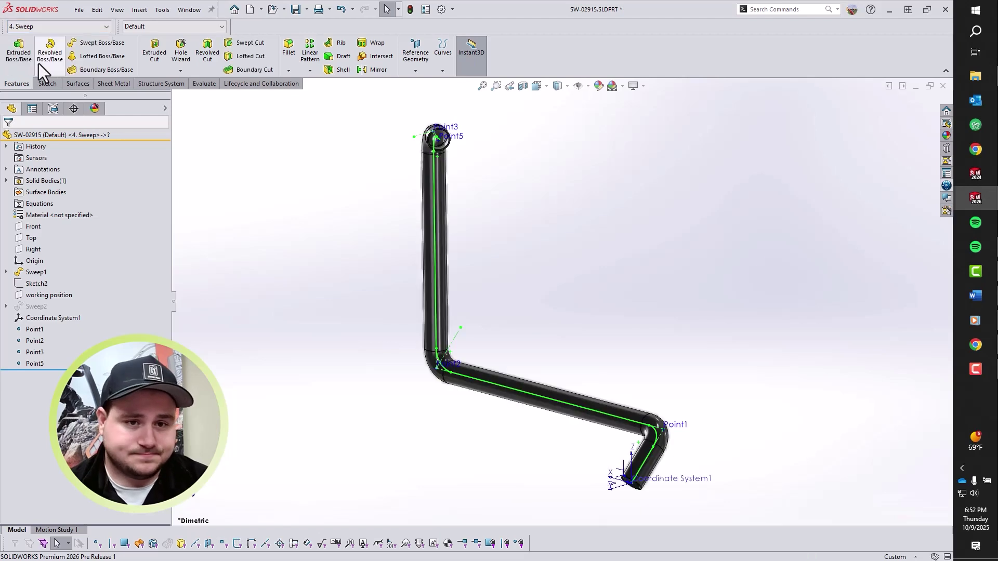
{"action": "left_click", "coordinate": [71, 30]}
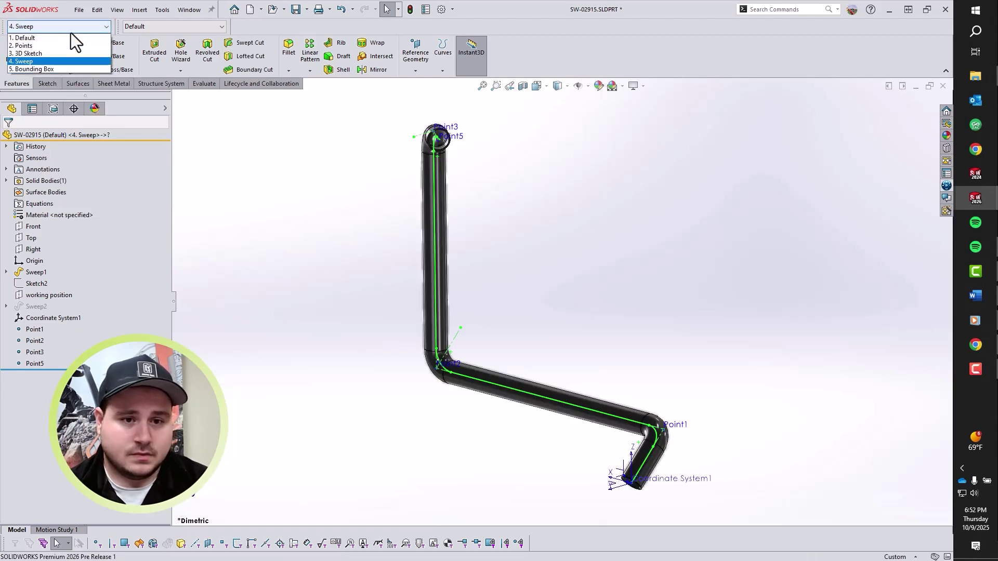
{"action": "left_click", "coordinate": [52, 70]}
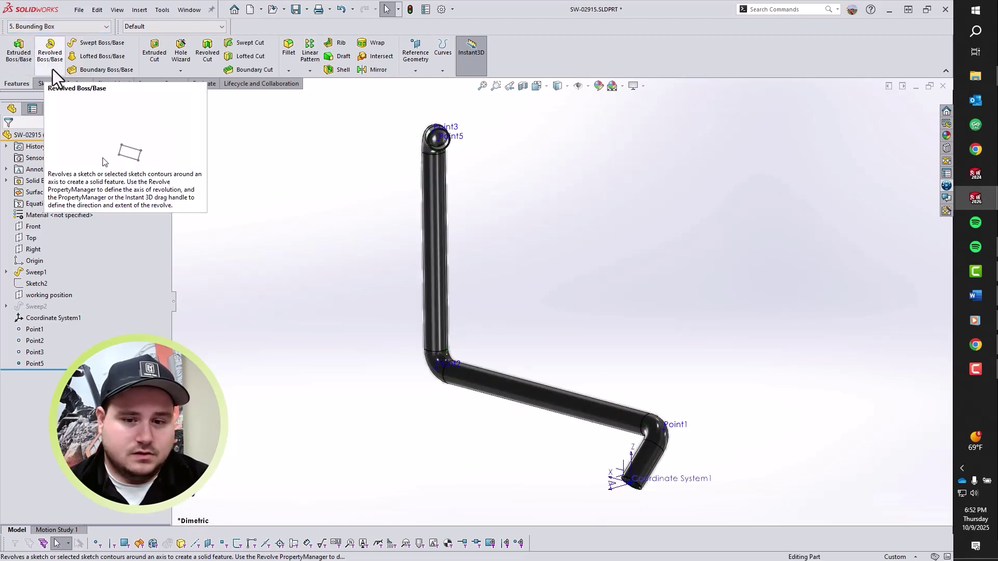
Start a Bounding Box feature around the bent pipe from Reference Geometry
{"action": "left_click", "coordinate": [419, 71]}
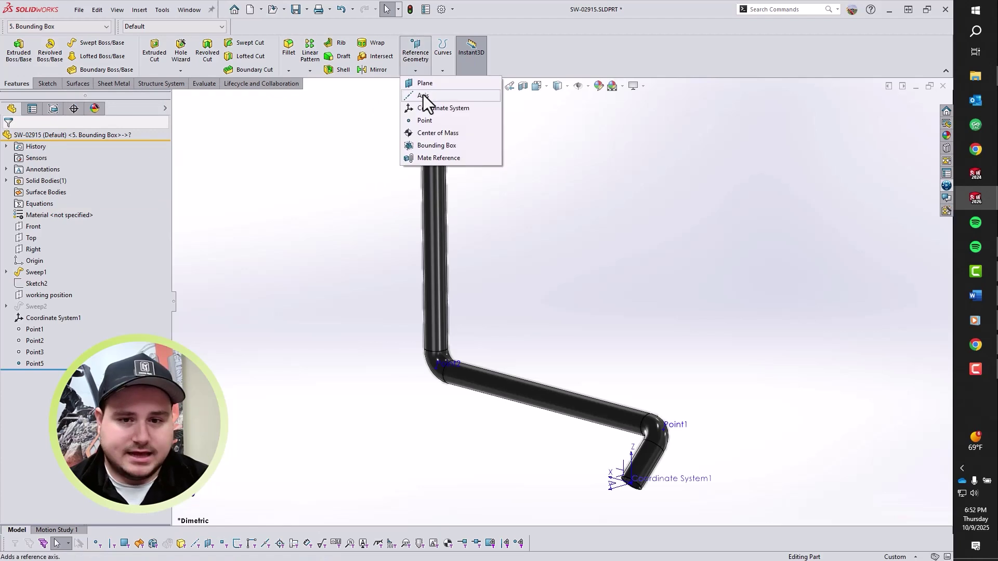
{"action": "left_click", "coordinate": [436, 145]}
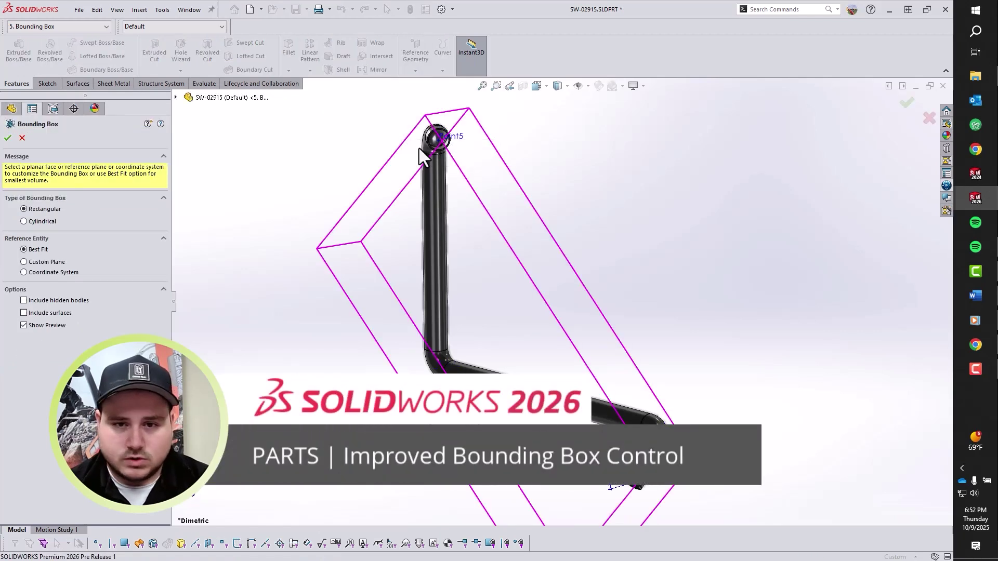
{"action": "left_click", "coordinate": [176, 98]}
Try the Front, Top and Right planes as reference, then settle on Coordinate System1
{"action": "left_click", "coordinate": [60, 263]}
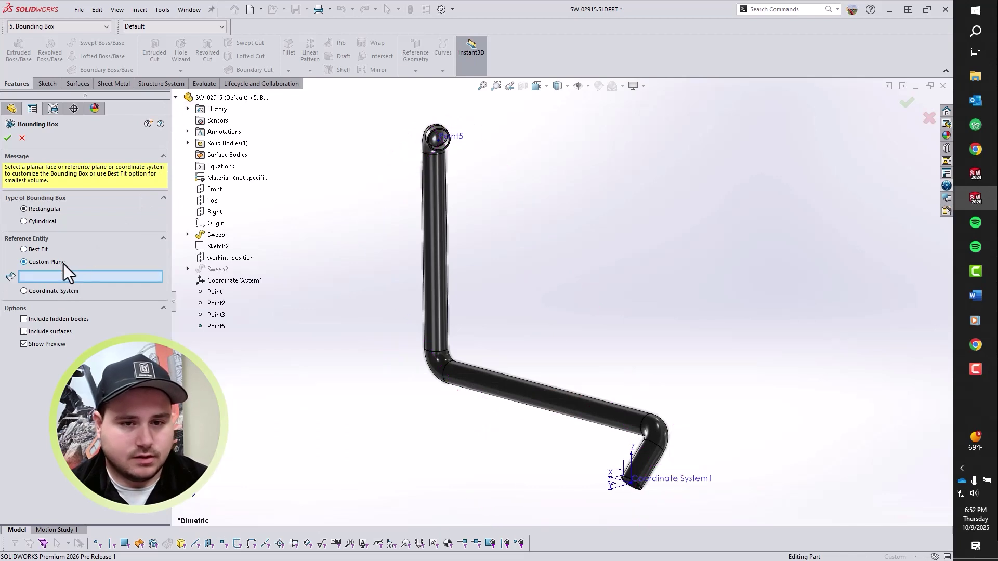
{"action": "left_click", "coordinate": [216, 189]}
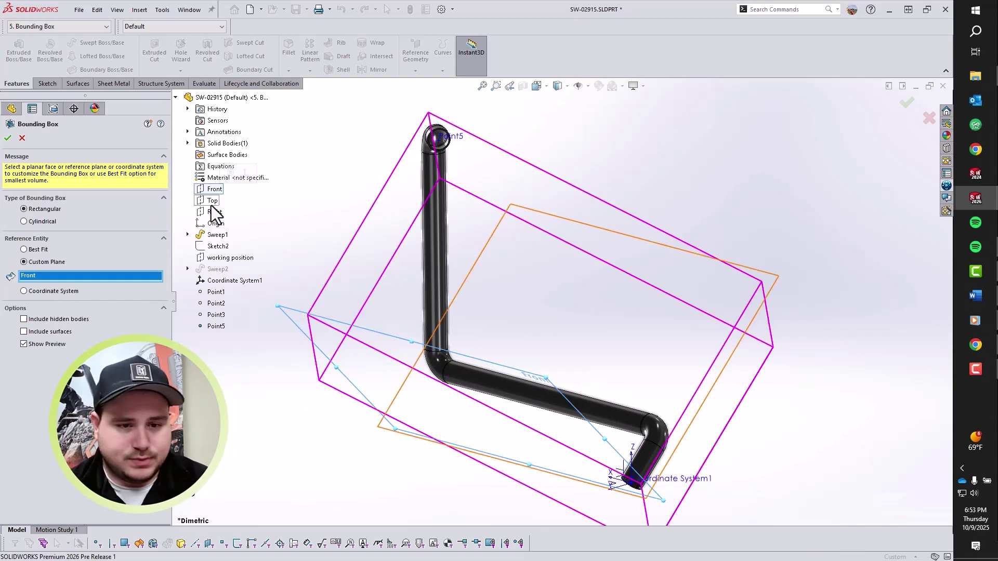
{"action": "left_click", "coordinate": [212, 202]}
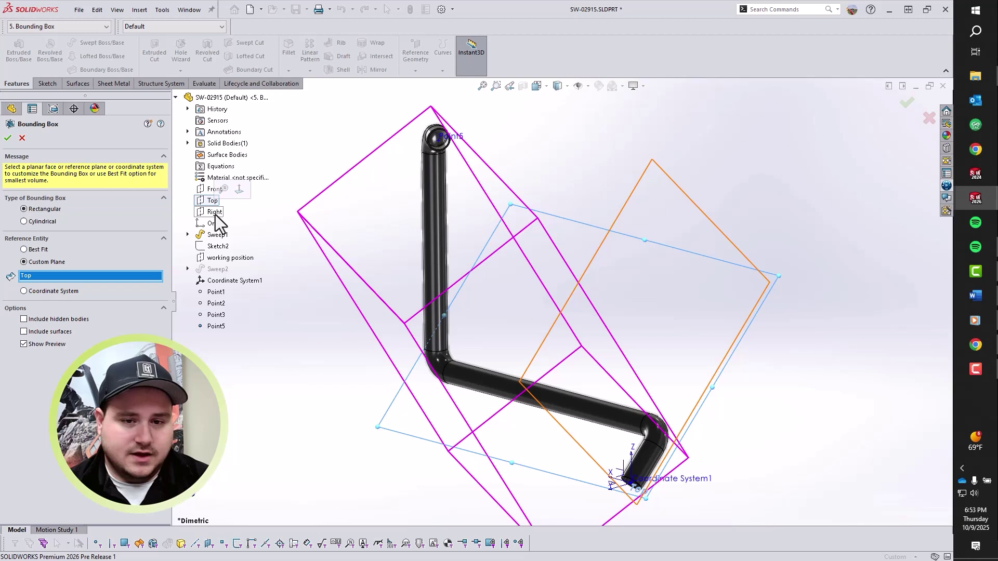
{"action": "left_click", "coordinate": [215, 213]}
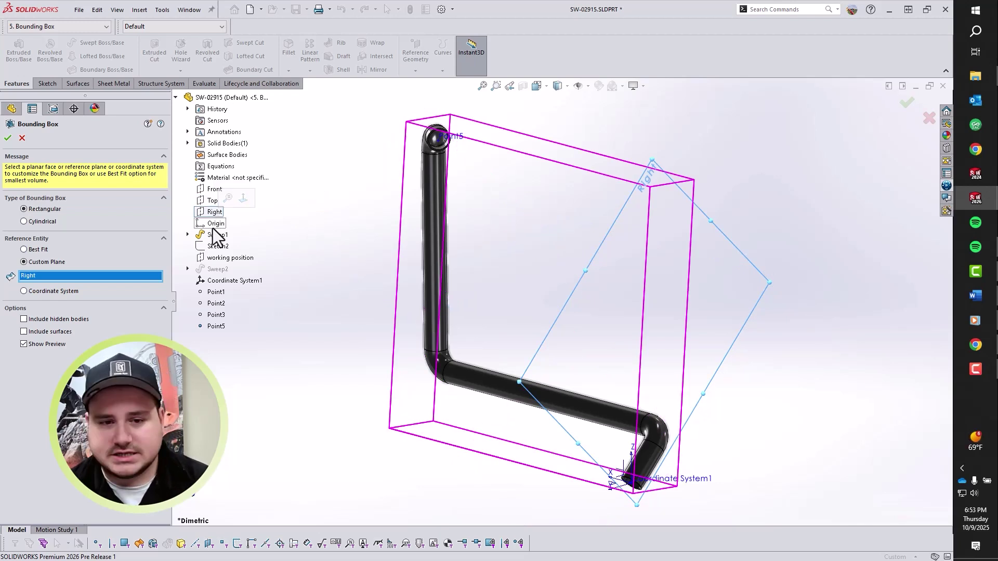
{"action": "left_click", "coordinate": [59, 292]}
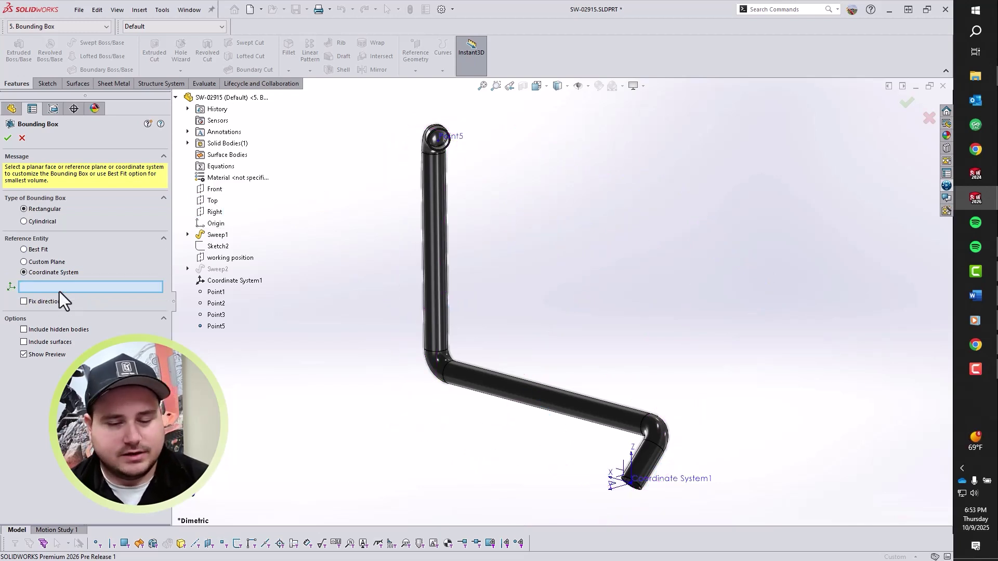
{"action": "left_click", "coordinate": [212, 284]}
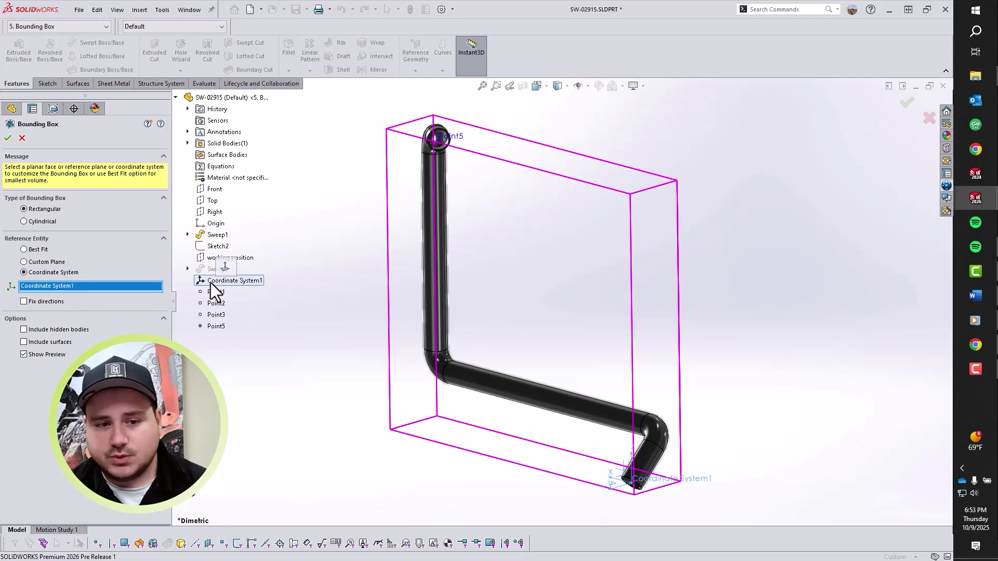
Fix the bounding box directions to X, Z and Y axes and create the feature
{"action": "left_click", "coordinate": [32, 304]}
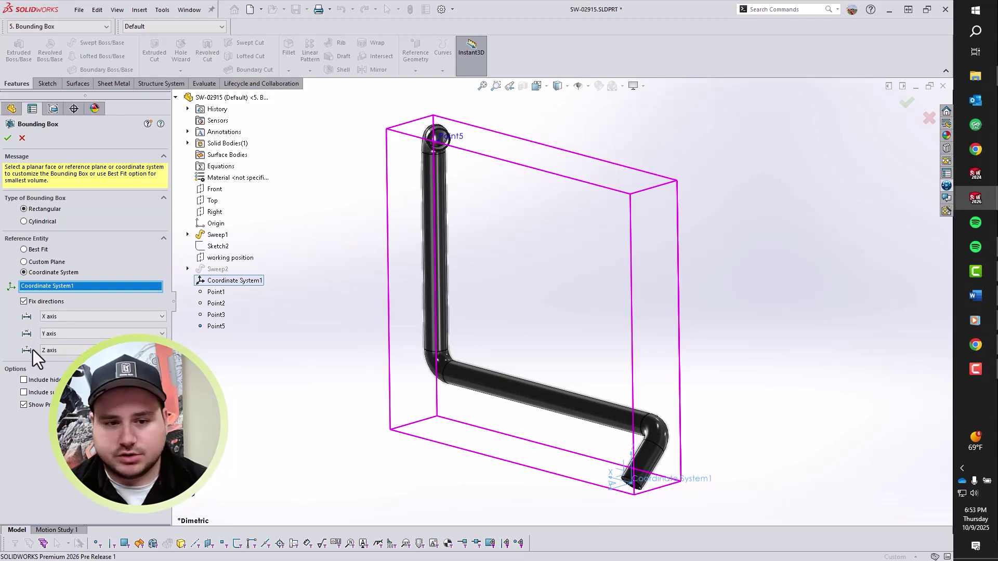
{"action": "left_click", "coordinate": [45, 352]}
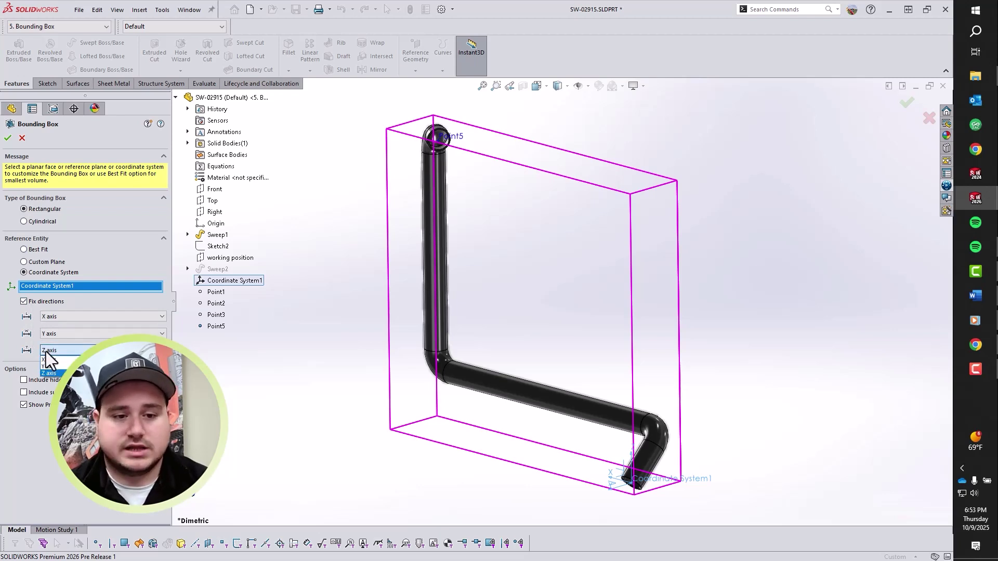
{"action": "left_click", "coordinate": [53, 366]}
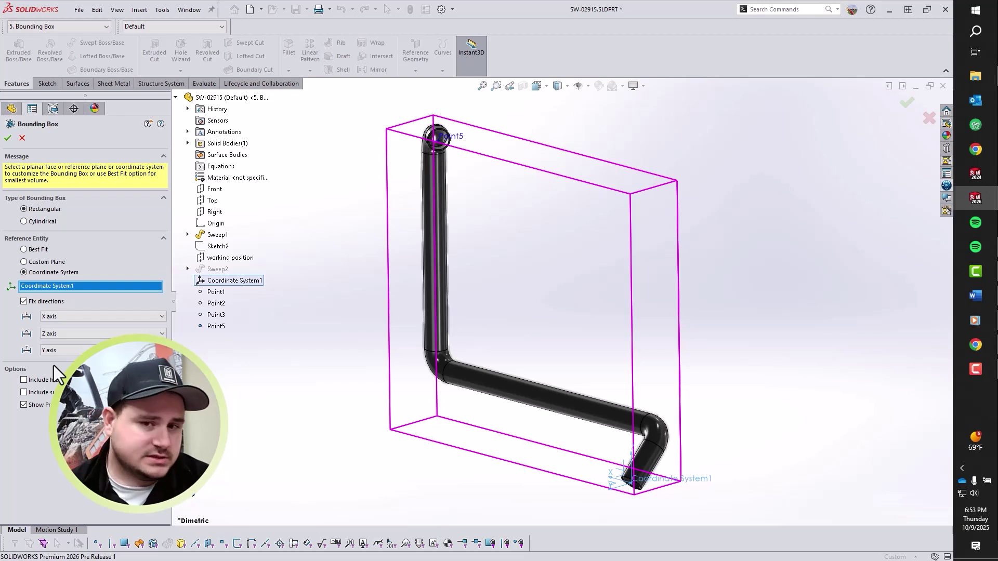
{"action": "left_click", "coordinate": [7, 138]}
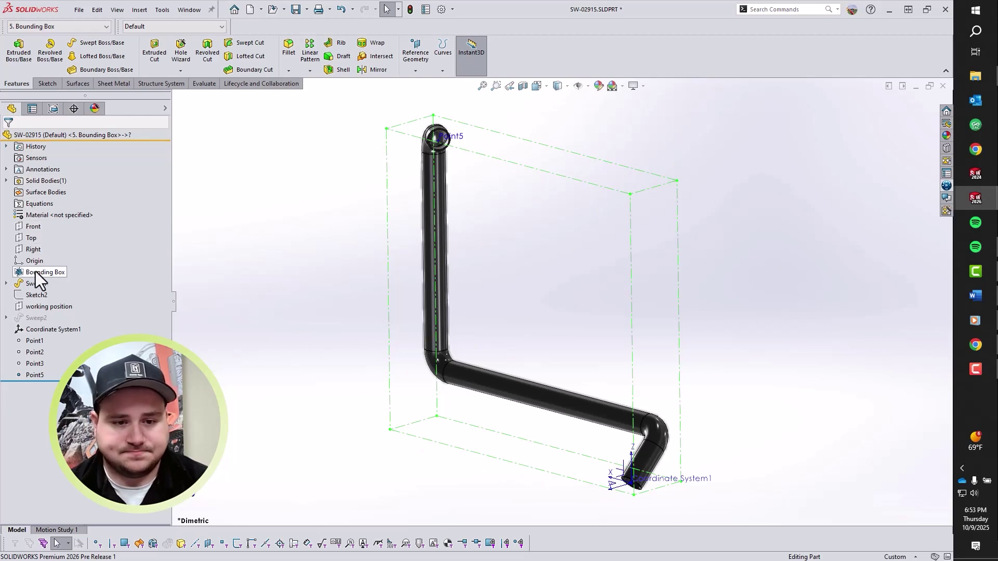
Check the bounding box size, switch to the Short configuration and accept the references prompt
{"action": "mouse_move", "coordinate": [39, 276]}
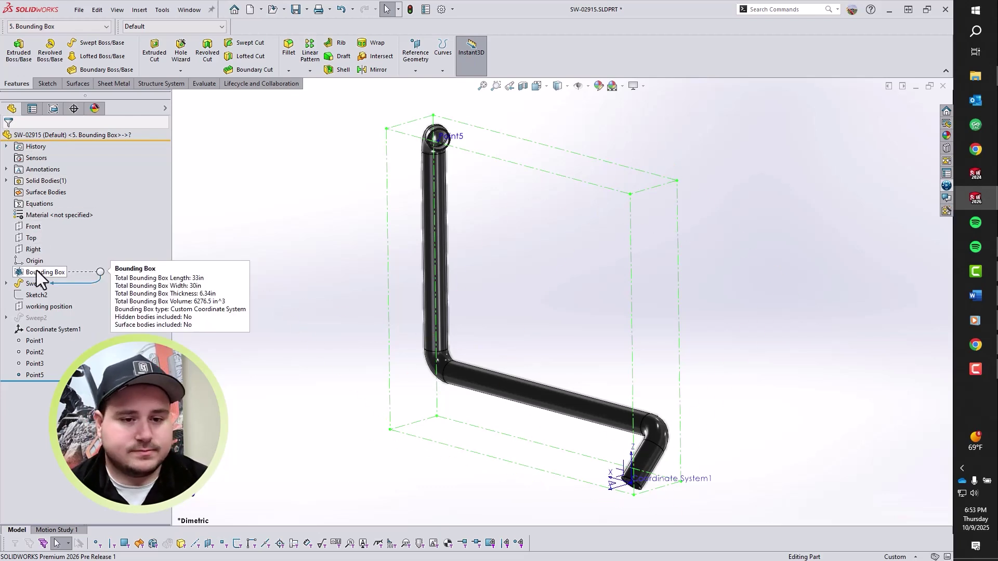
{"action": "left_click", "coordinate": [157, 28]}
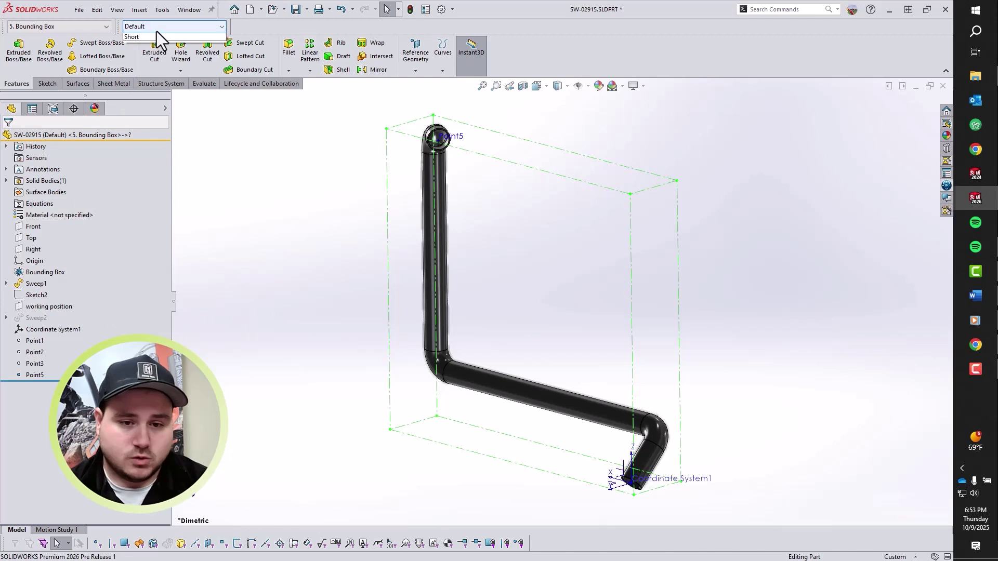
{"action": "left_click", "coordinate": [155, 44]}
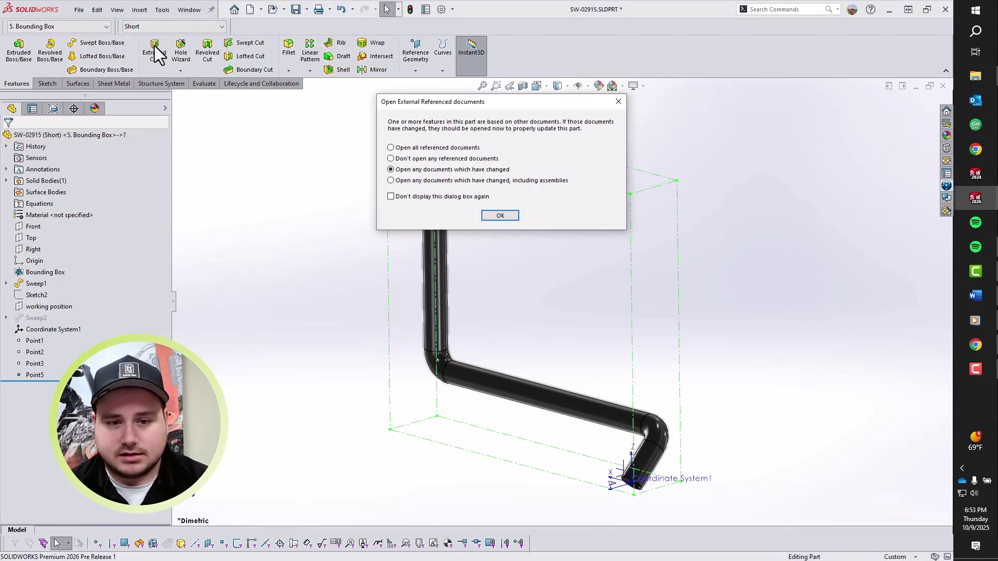
{"action": "left_click", "coordinate": [501, 215]}
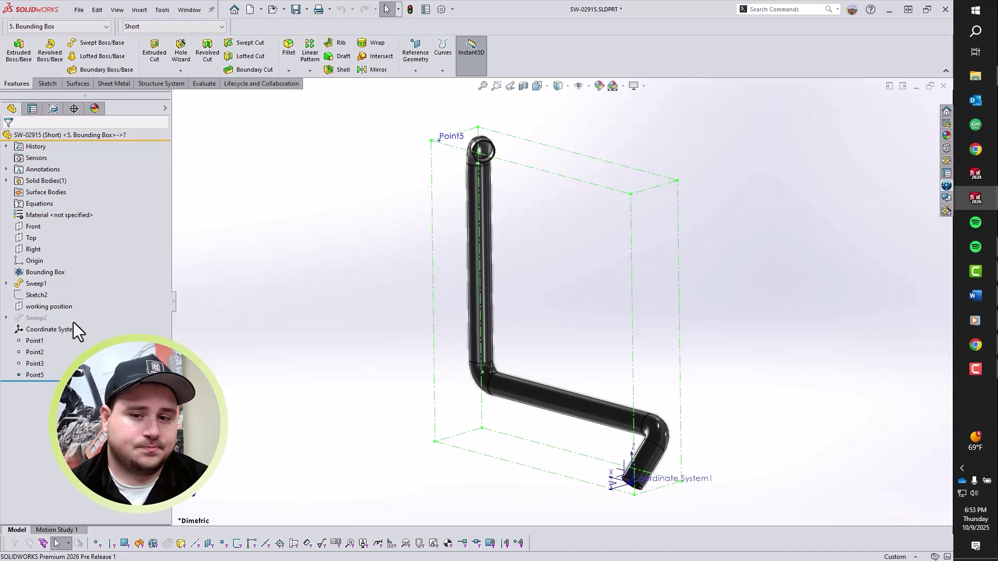
{"action": "mouse_move", "coordinate": [55, 276]}
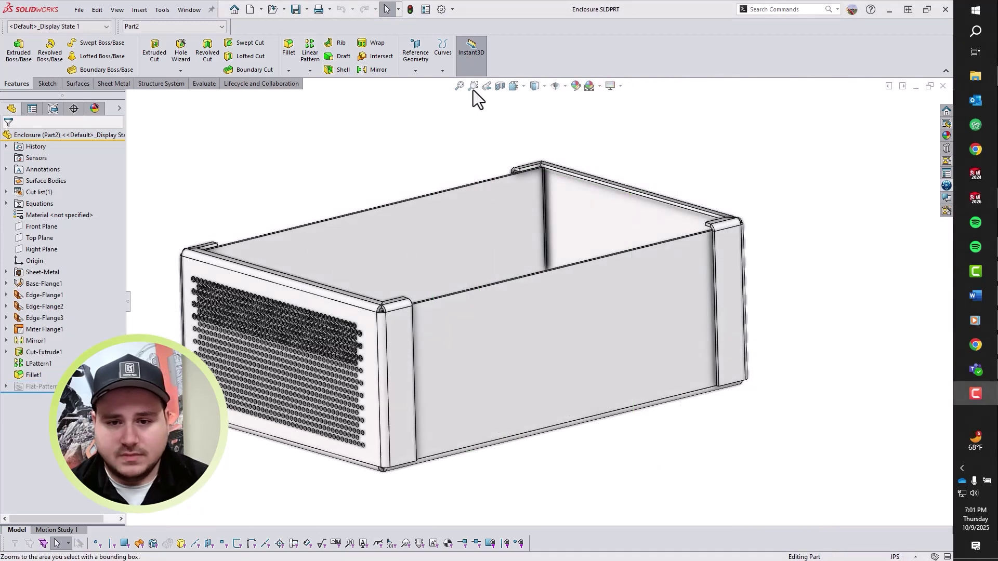
Zoom into the panel's upper hole rows in Right view and select Fillet1 for editing
{"action": "left_click", "coordinate": [473, 87]}
{"action": "left_click_drag", "start_coordinate": [212, 270], "coordinate": [456, 477]}
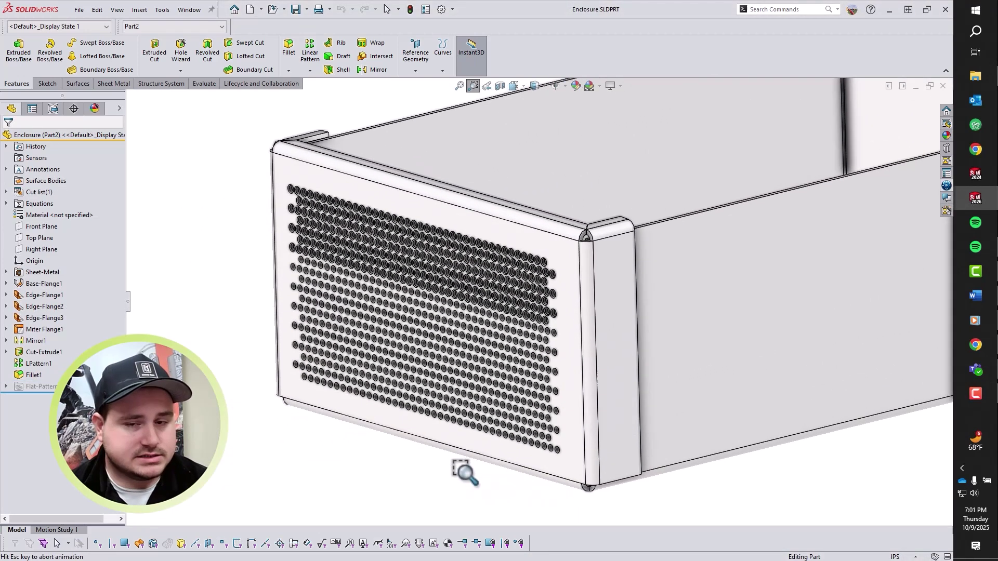
{"action": "left_click_drag", "start_coordinate": [352, 150], "coordinate": [566, 311]}
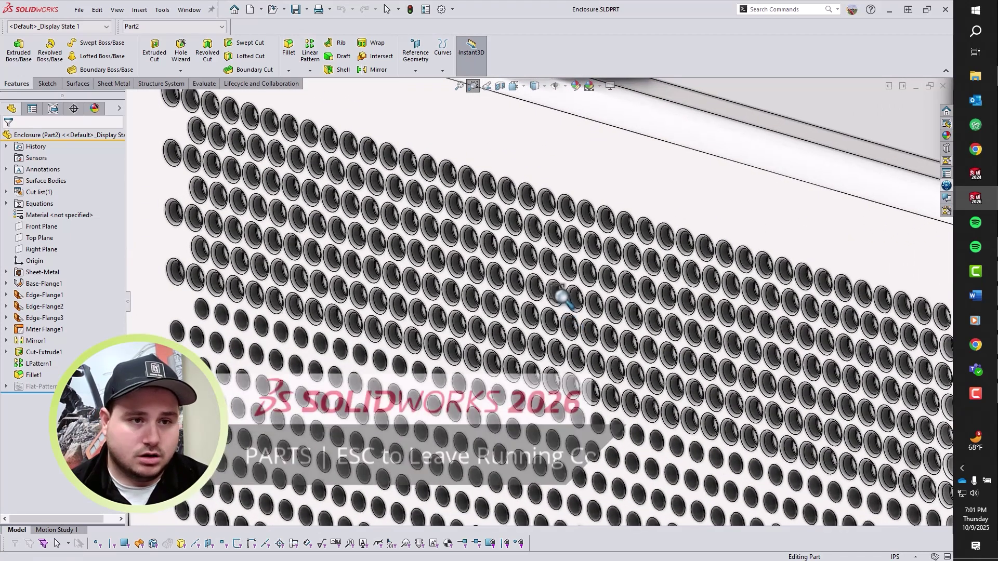
{"action": "left_click", "coordinate": [514, 87]}
{"action": "left_click", "coordinate": [544, 131]}
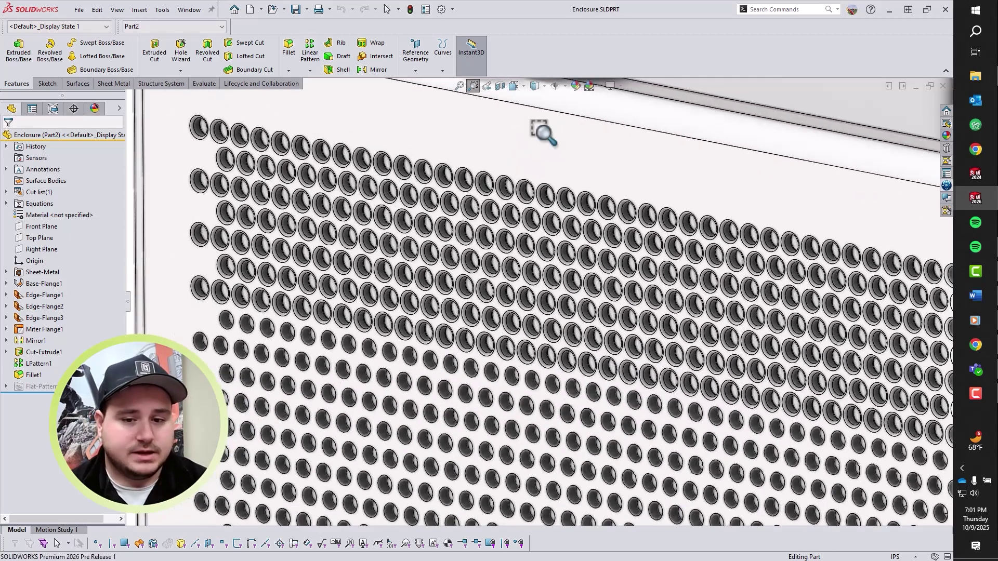
{"action": "key", "text": "Escape"}
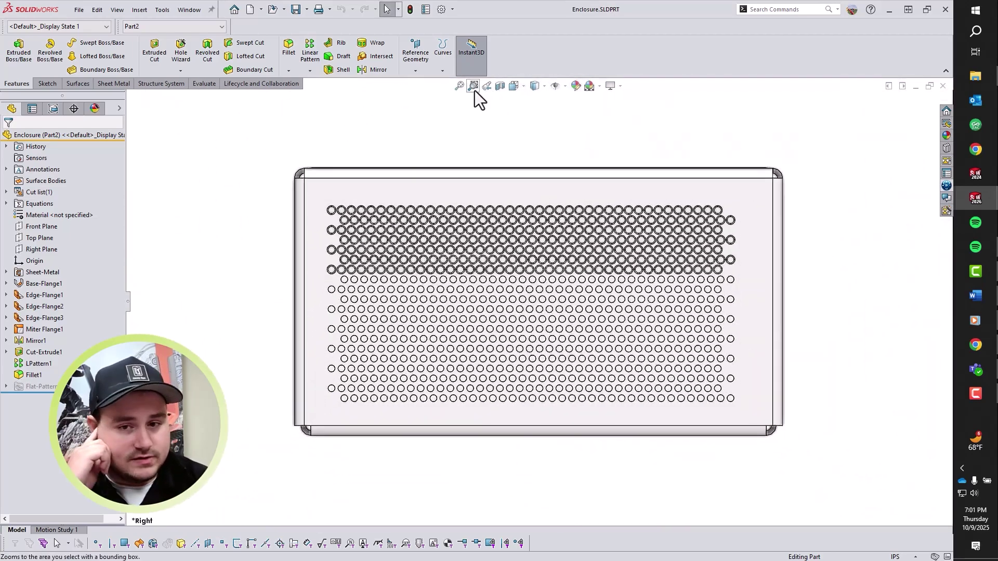
{"action": "left_click", "coordinate": [29, 379]}
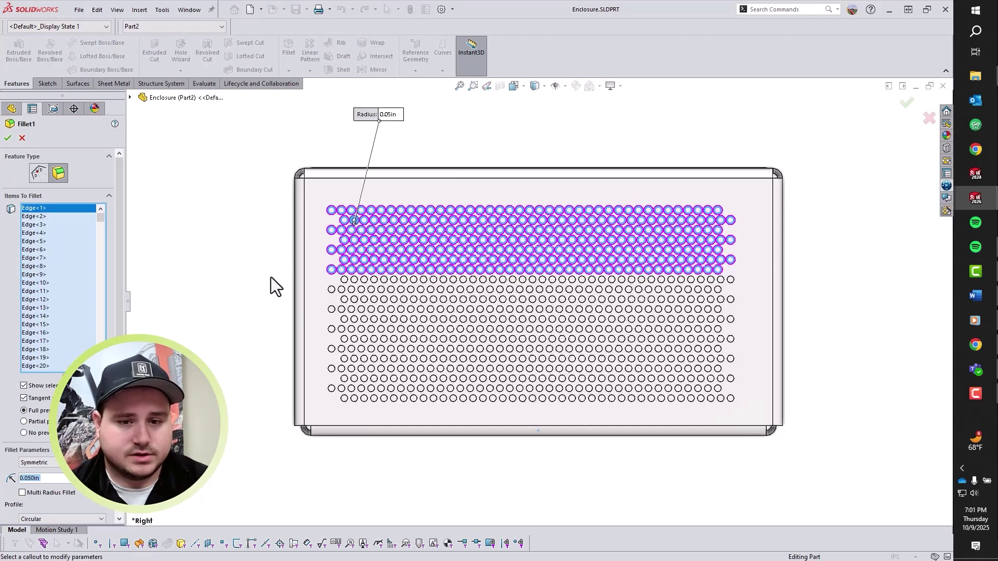
Add the lower hole rows' edges to the 0.050 in fillet using the edge filter, then apply
{"action": "left_click", "coordinate": [110, 544]}
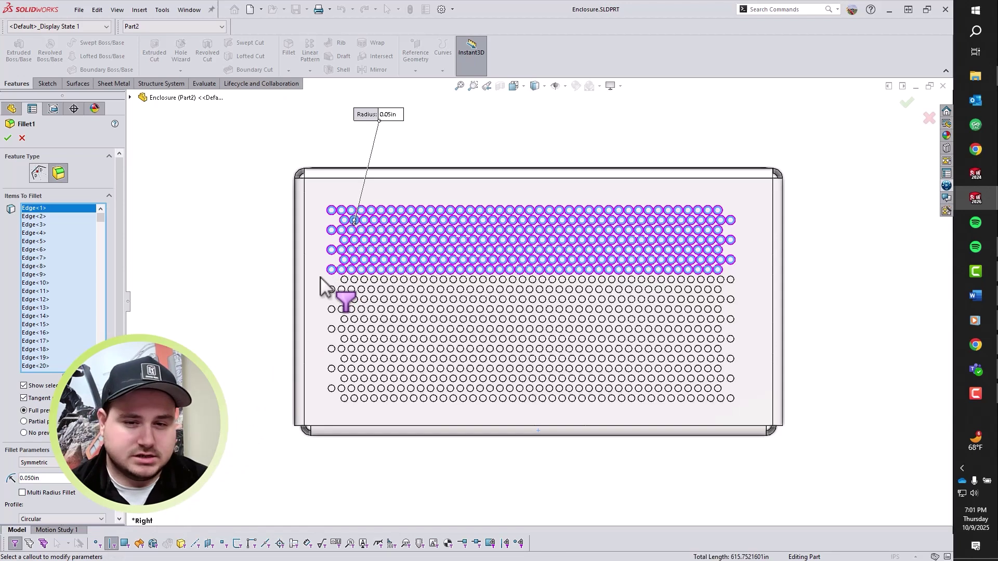
{"action": "left_click_drag", "start_coordinate": [320, 276], "coordinate": [753, 412]}
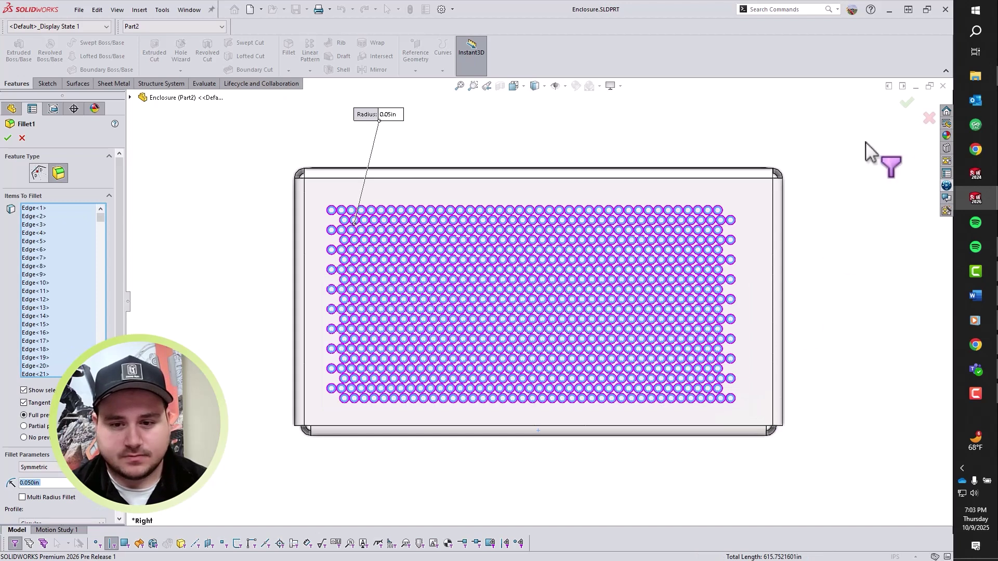
{"action": "left_click", "coordinate": [907, 103]}
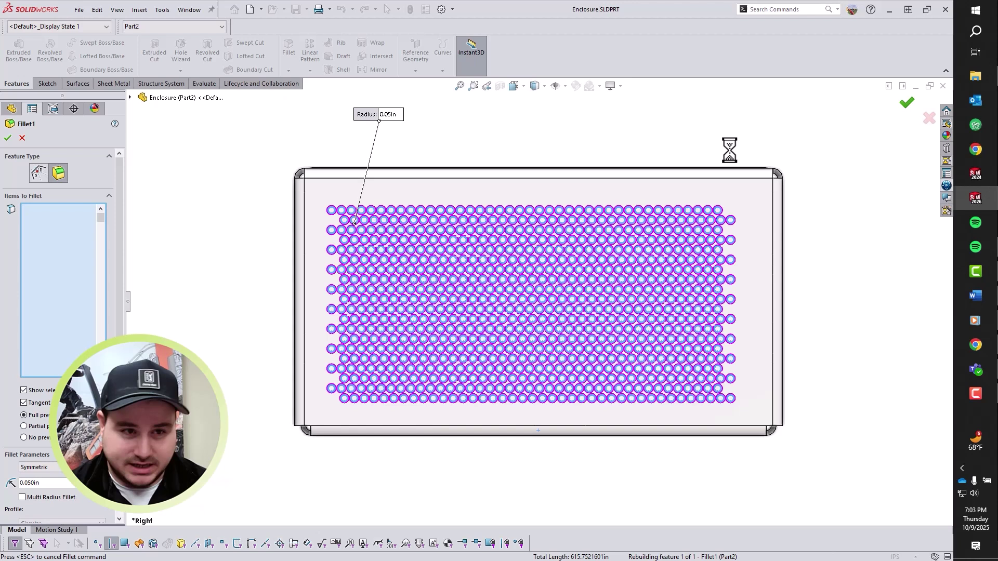
Interrupt the running Fillet1 rebuild with Esc
{"action": "key", "text": "Escape"}
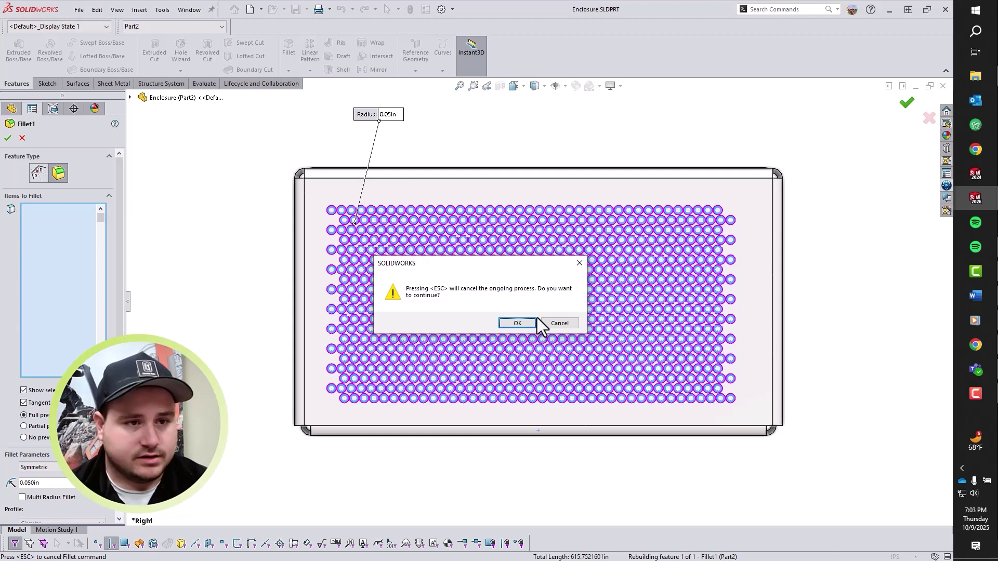
Confirm cancelling the Fillet1 rebuild in the warning dialog
{"action": "left_click", "coordinate": [536, 319]}
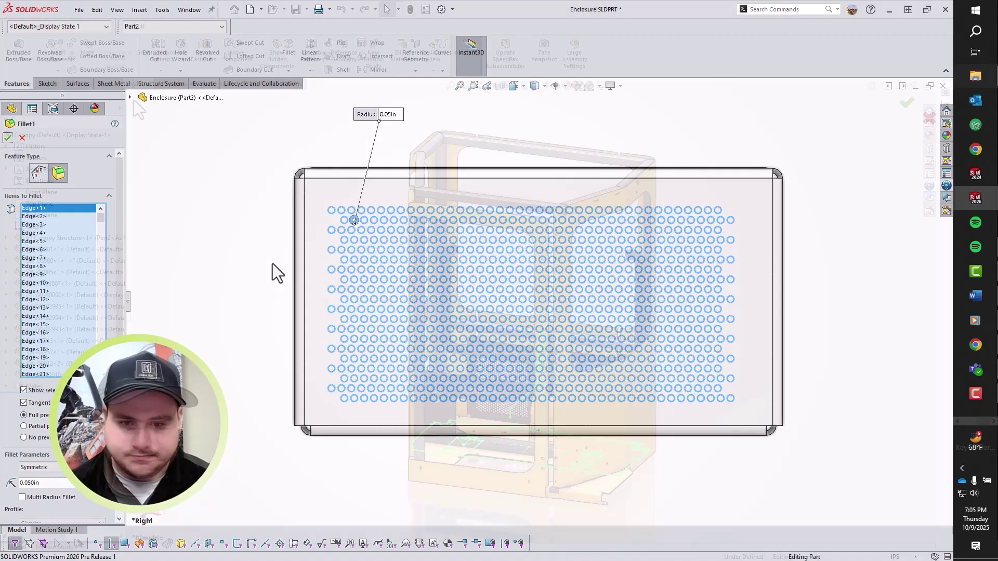